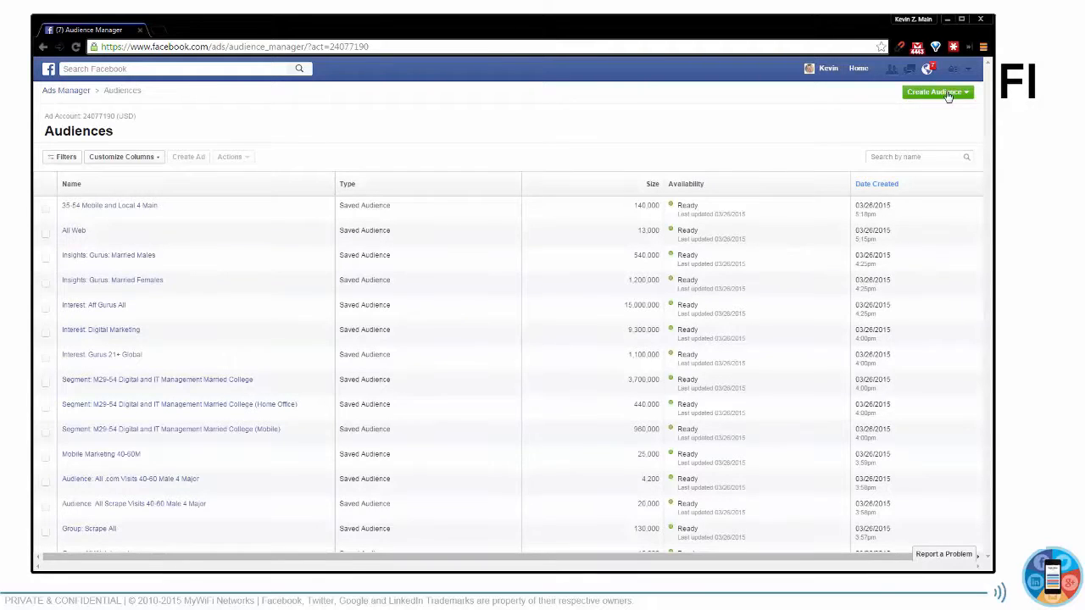
Start creating a custom audience so that its audience type can be chosen.
left_click(948, 95)
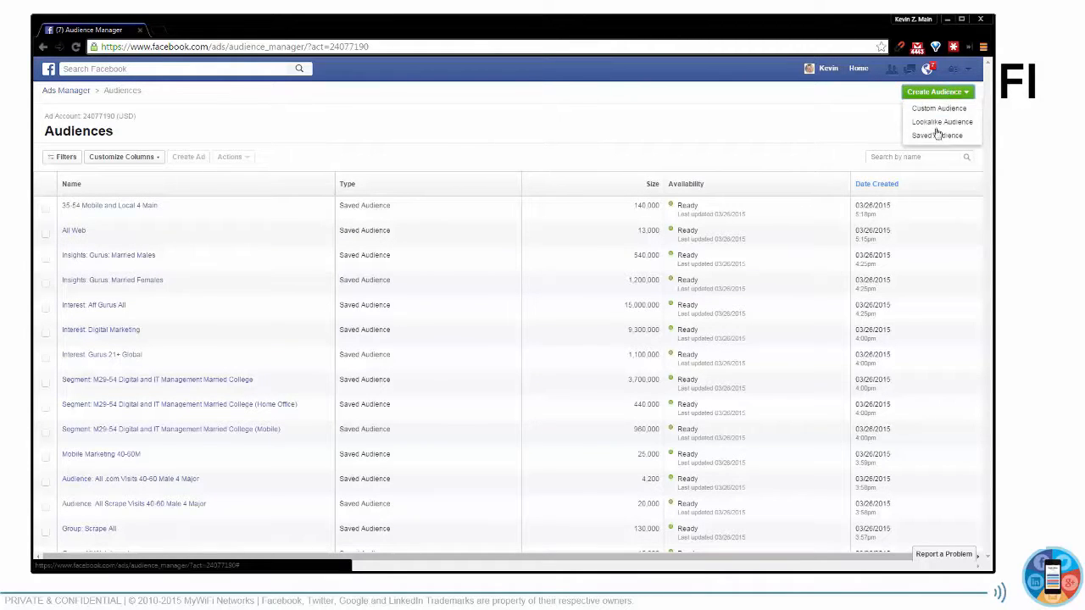
left_click(939, 109)
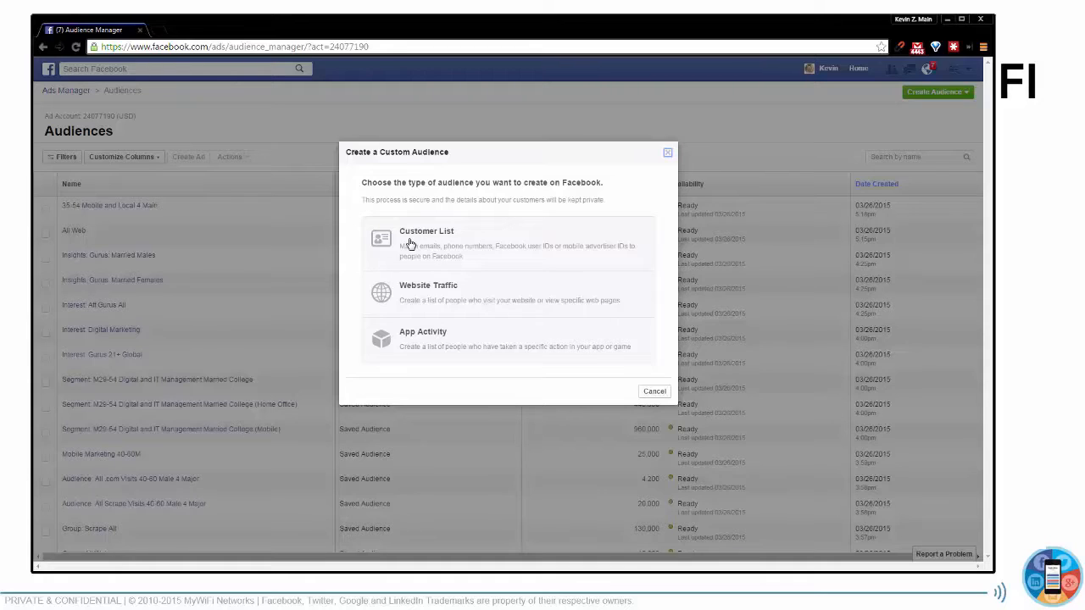
Open mywifi.io in a new browser tab and log in with a saved account's e-mail and password.
left_click(155, 31)
type("mywifi.io")
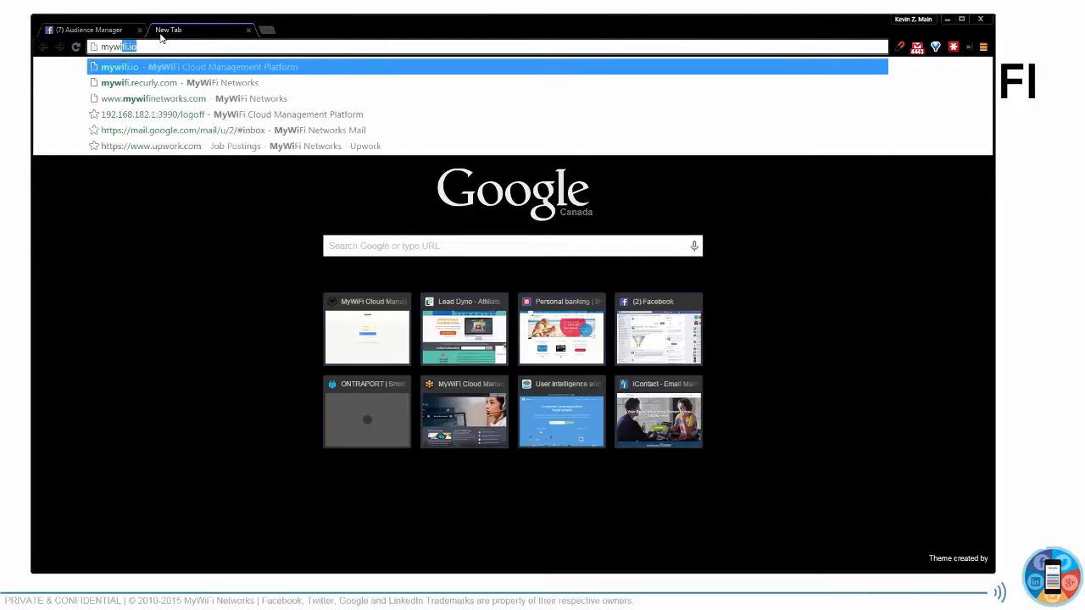
key("Return")
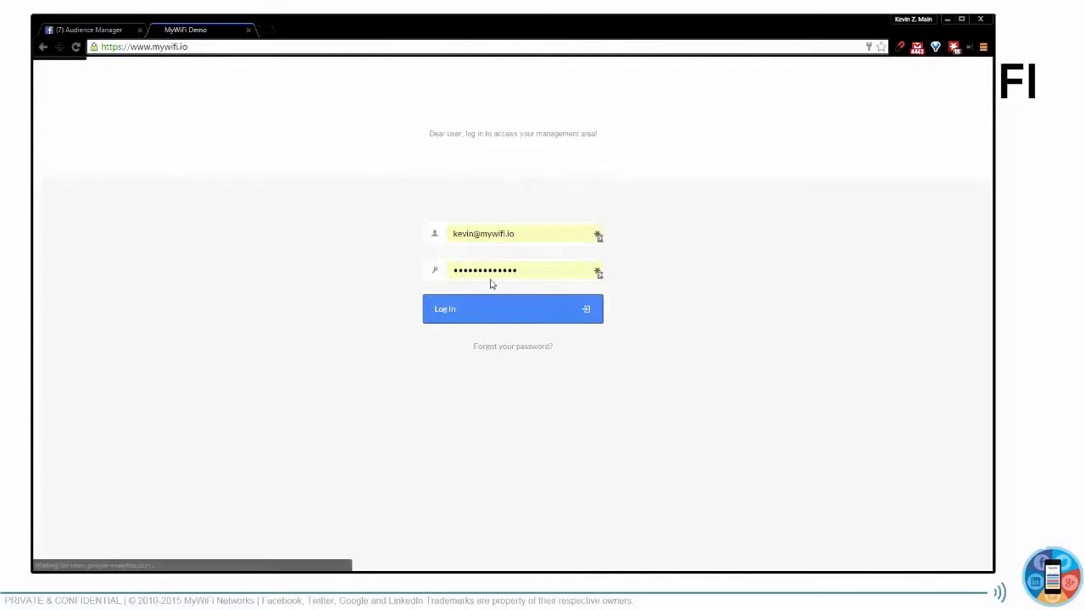
left_click(598, 234)
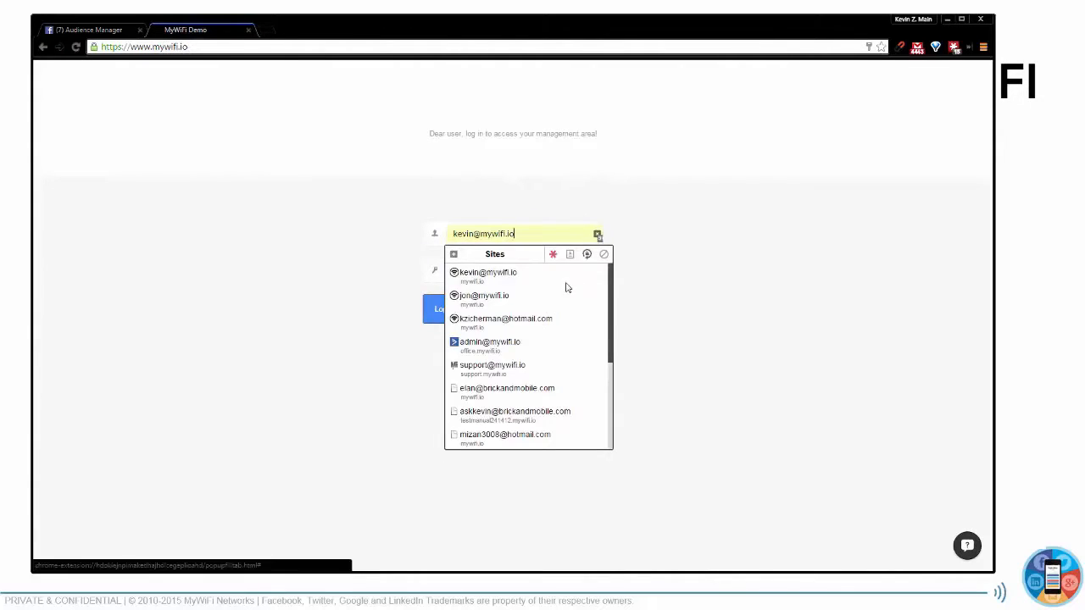
left_click(555, 300)
left_click(496, 309)
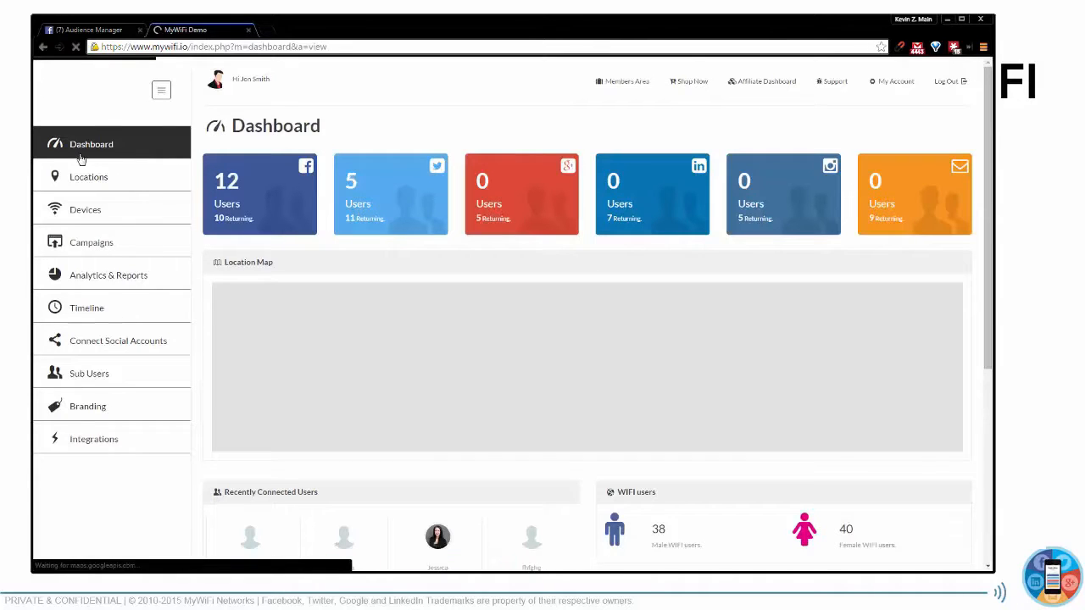
View the social users list in the analytics and start its CSV export, cancelling before the file is saved.
left_click(125, 275)
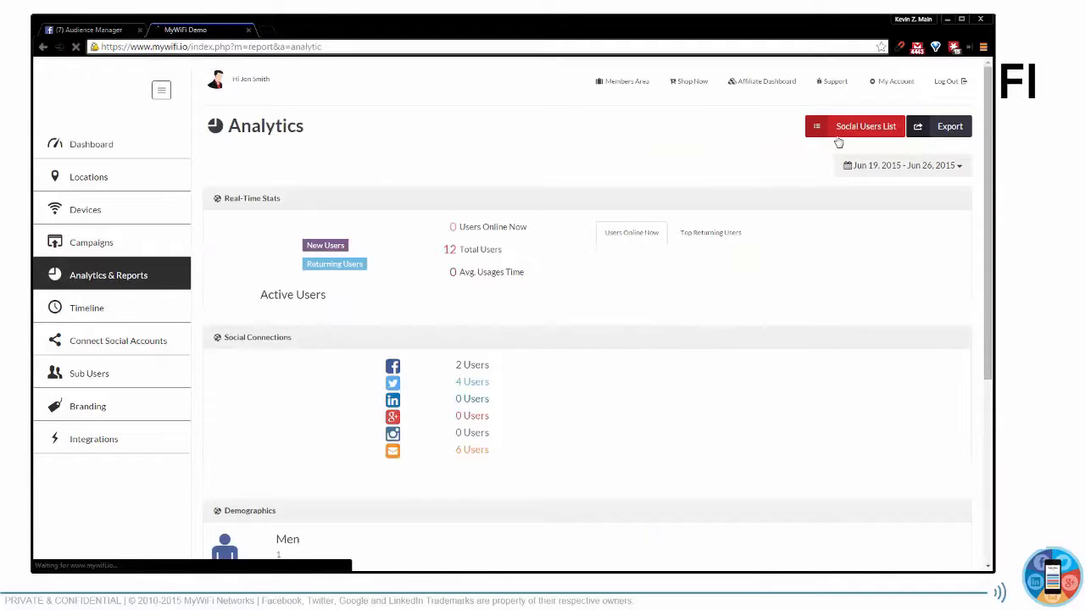
left_click(865, 127)
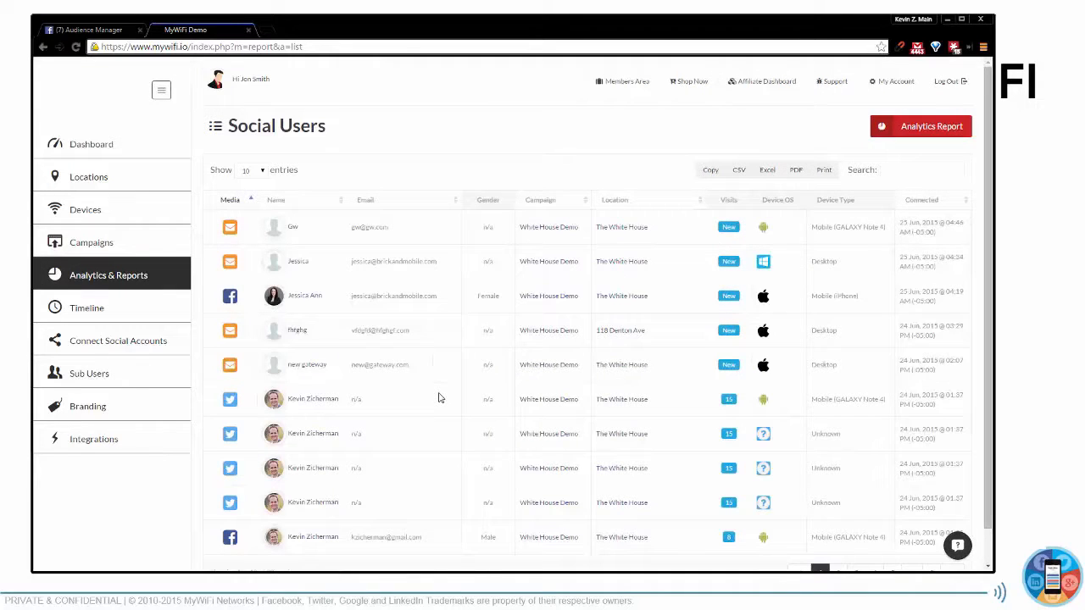
left_click(741, 173)
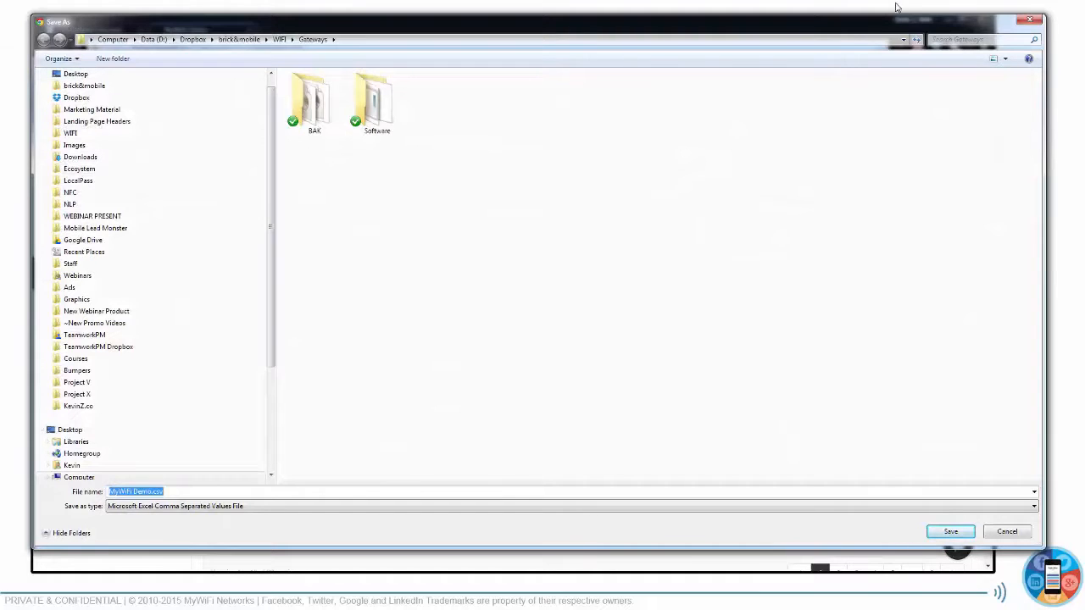
left_click(1029, 19)
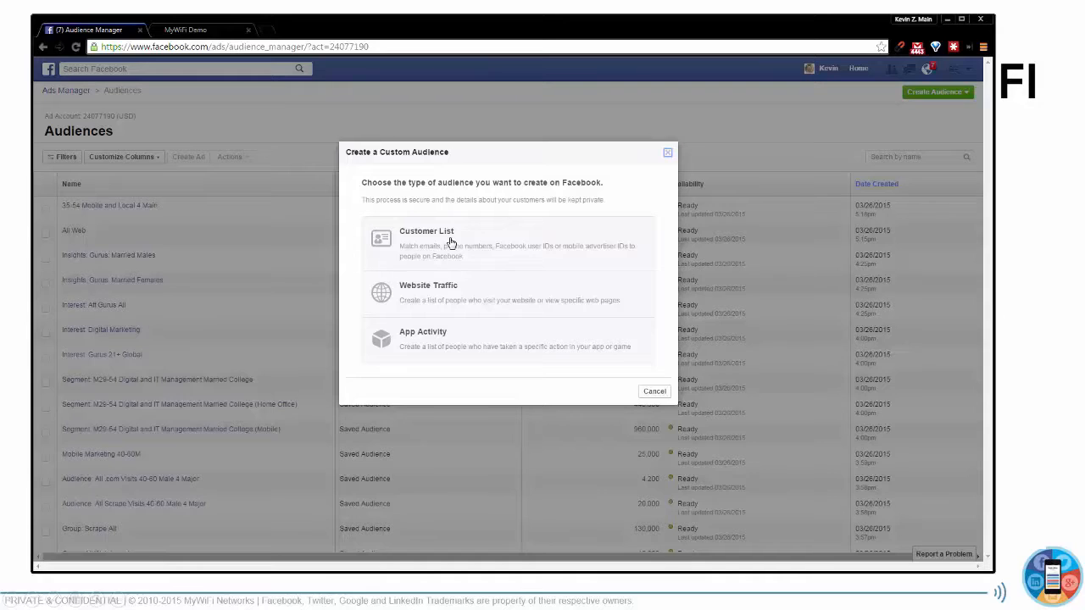
In Audience Manager, choose Website Traffic as the custom audience type and review its domain and visitor-rule options without changing them.
left_click(421, 310)
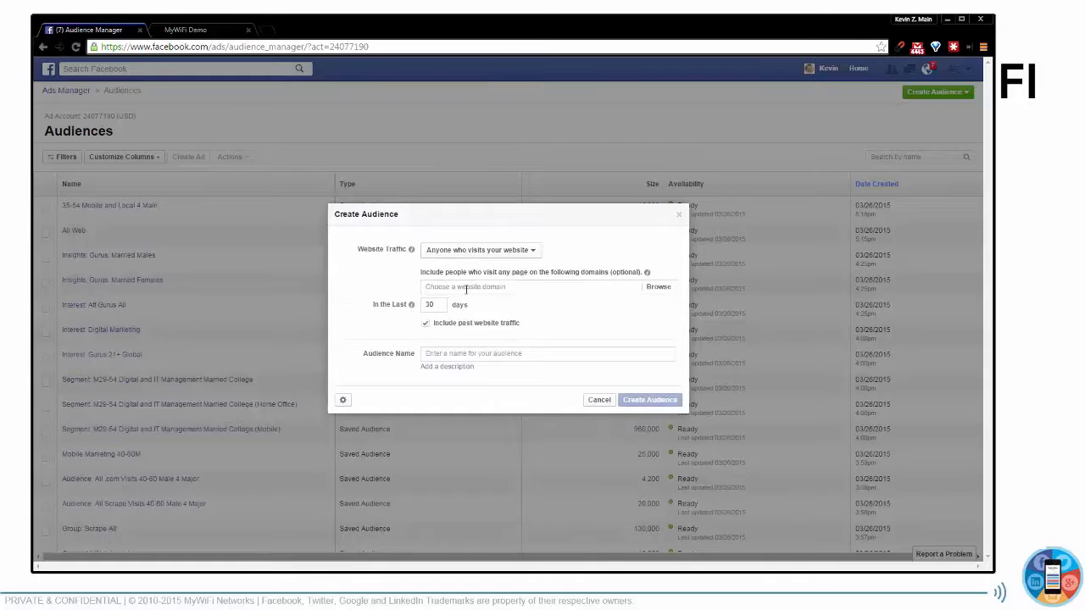
left_click(471, 287)
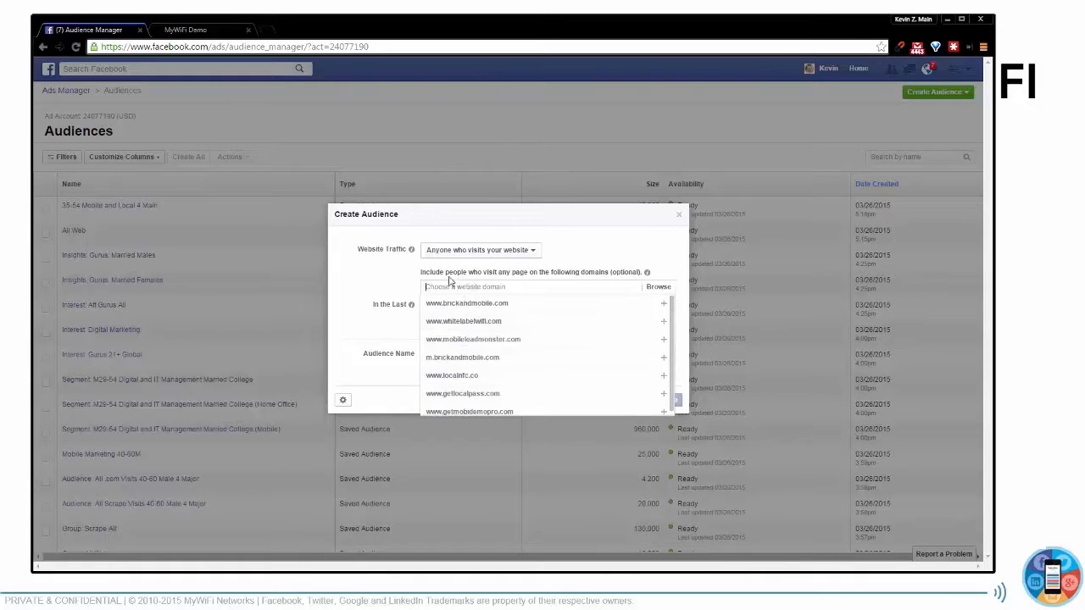
left_click(377, 286)
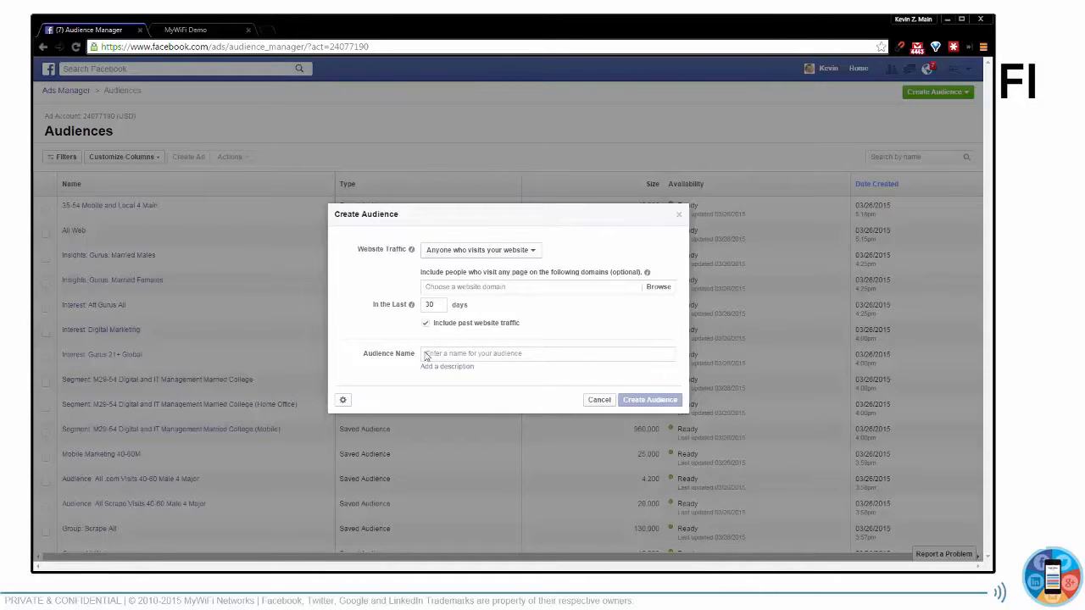
left_click(466, 287)
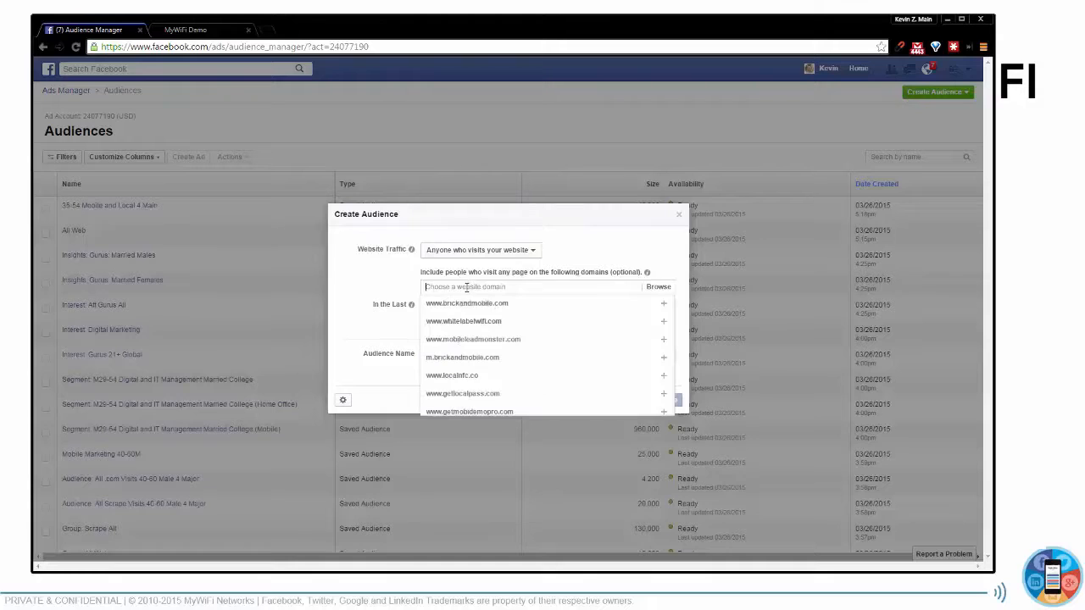
scroll(460, 336, "down", 1)
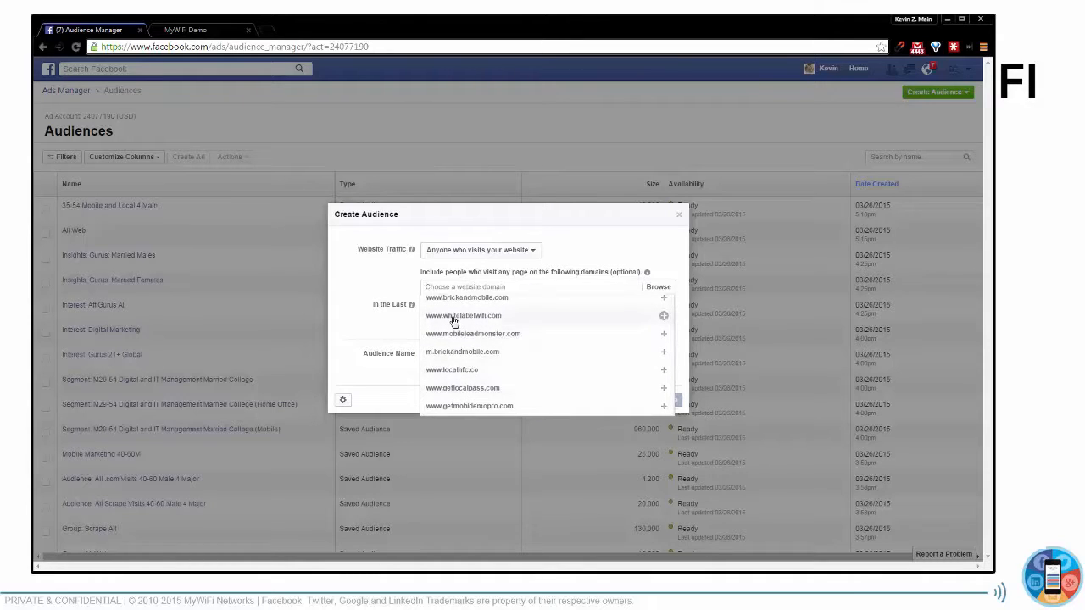
double_click(636, 246)
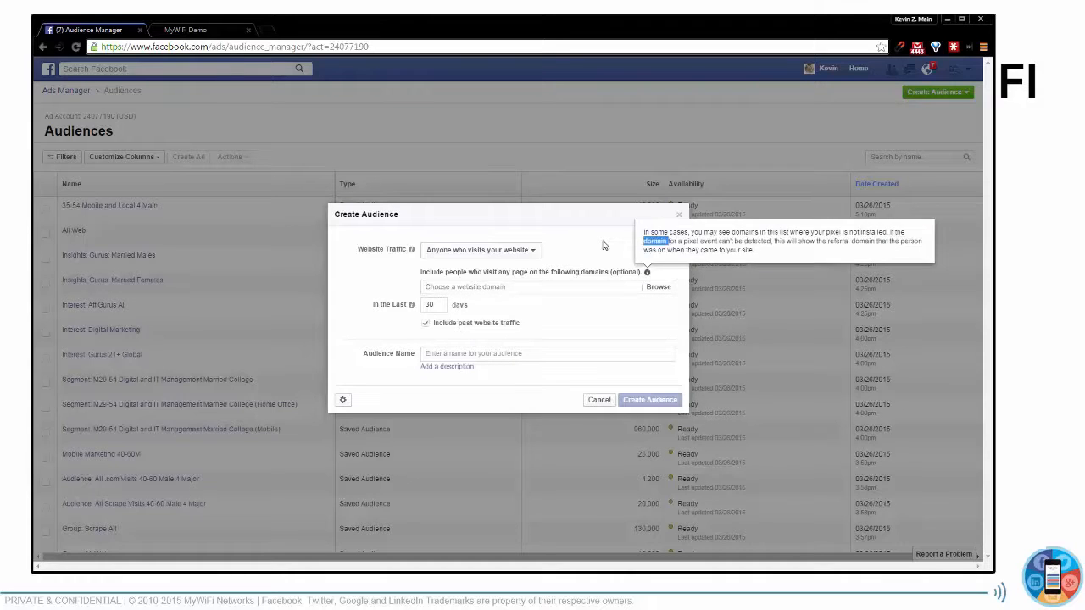
left_click(508, 250)
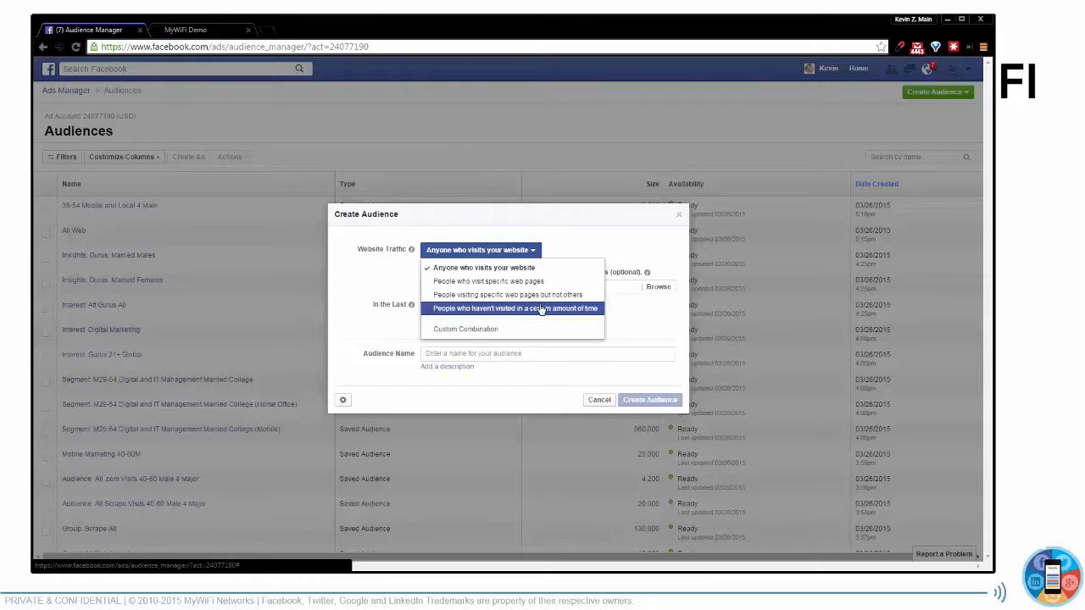
left_click(583, 226)
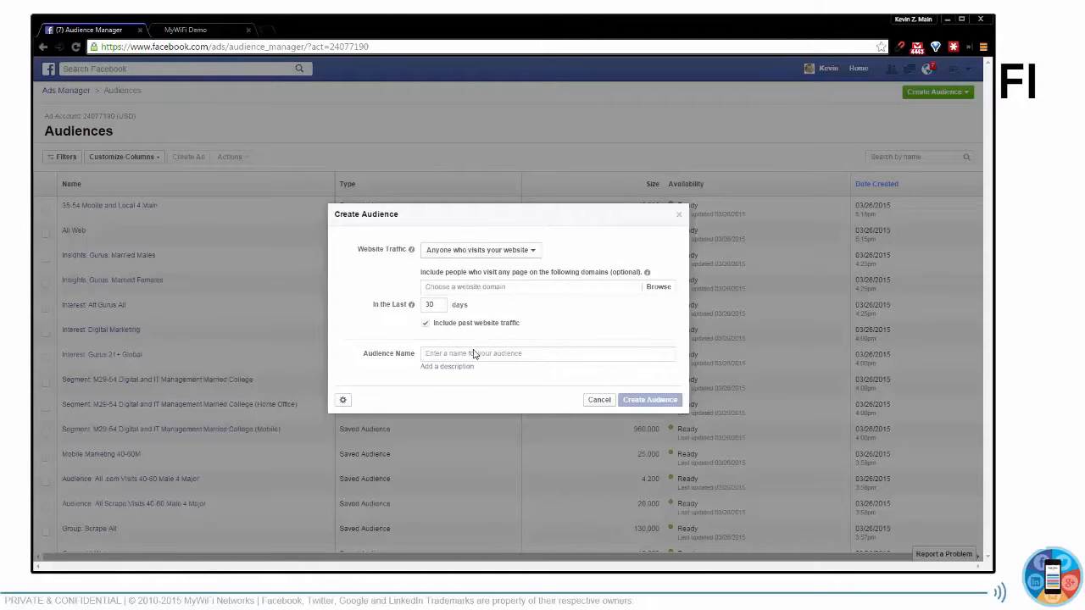
Name the website audience MW Demo, create it and dismiss the confirmation.
type("MW Demo")
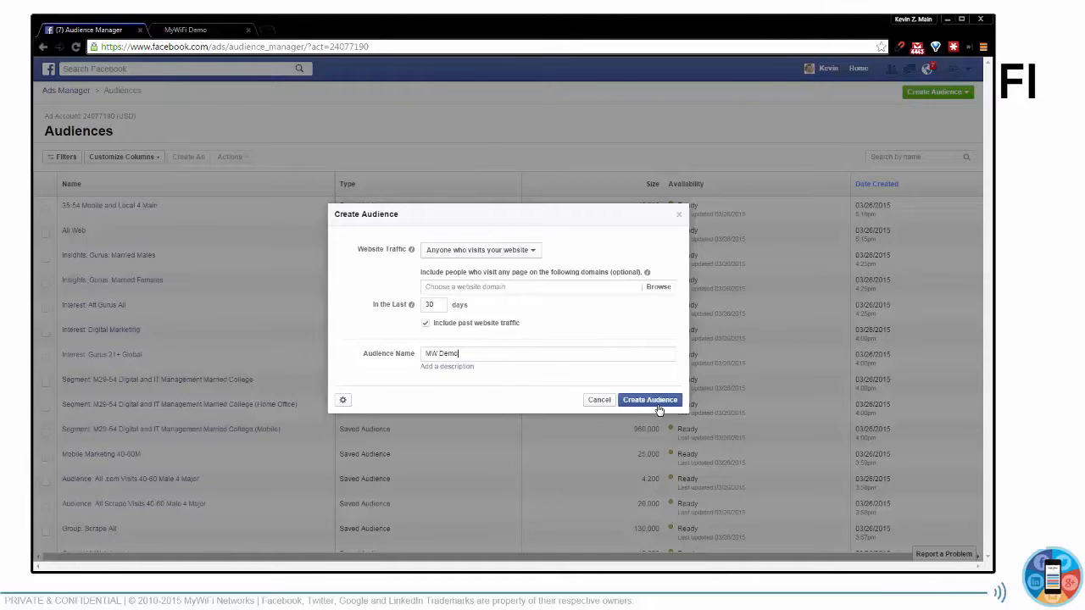
left_click(658, 400)
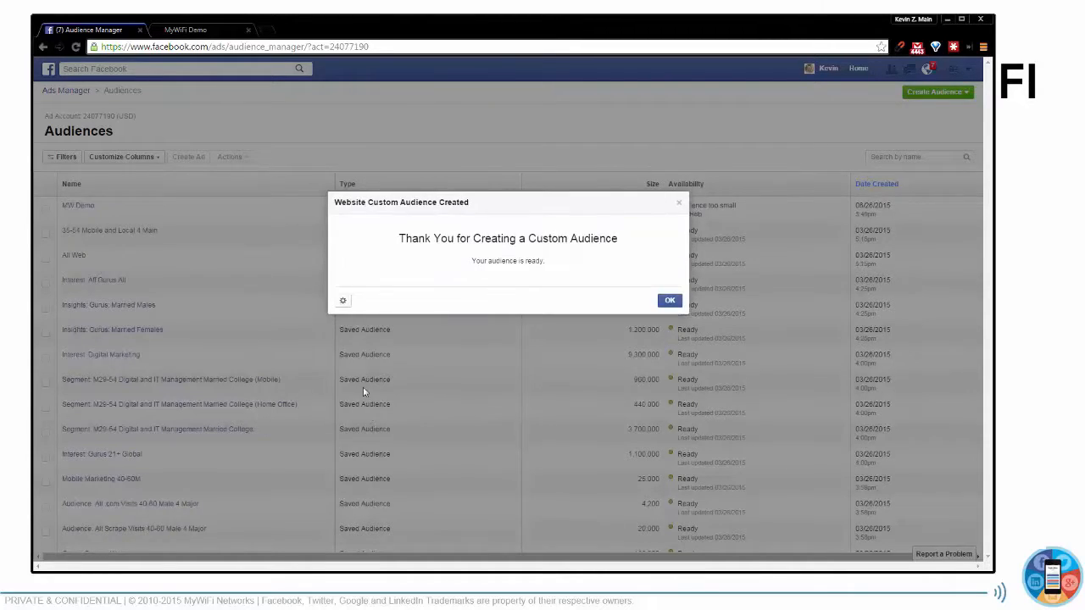
left_click(343, 301)
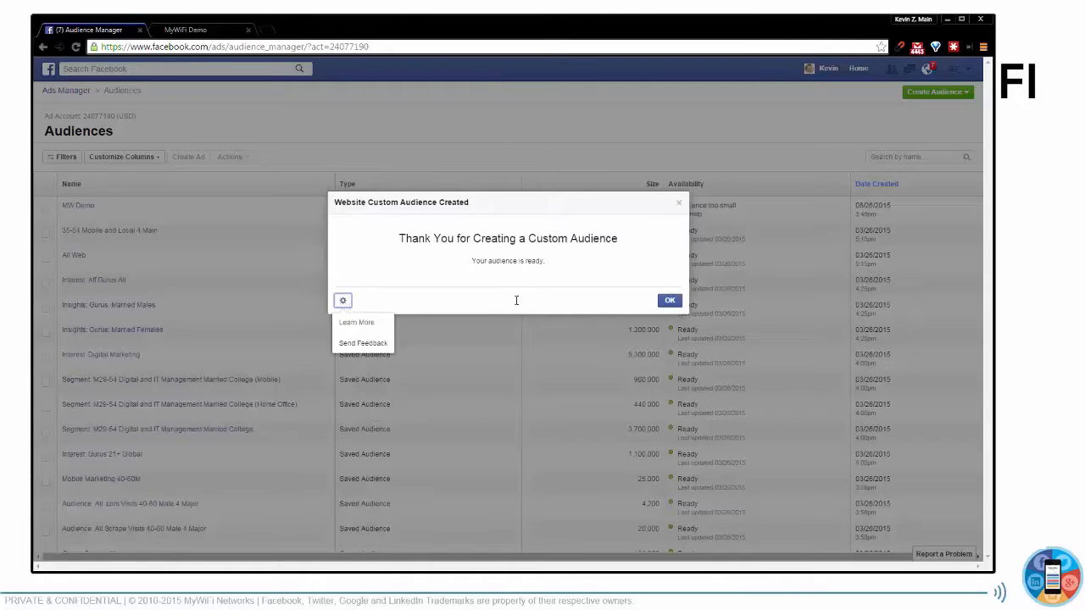
left_click(670, 300)
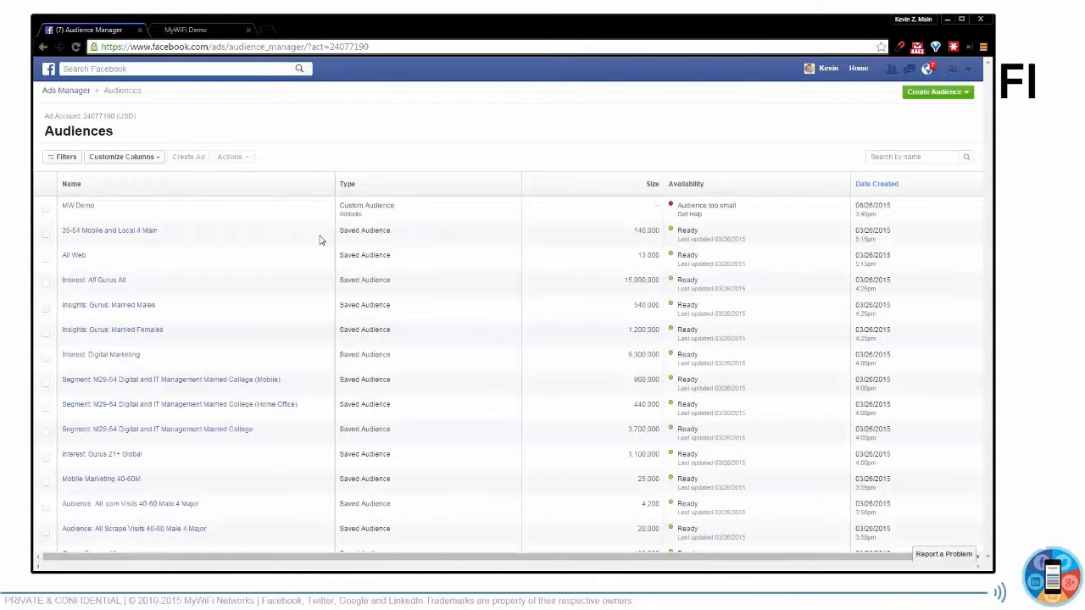
Select the MW Demo audience and display its pixel details.
left_click(148, 160)
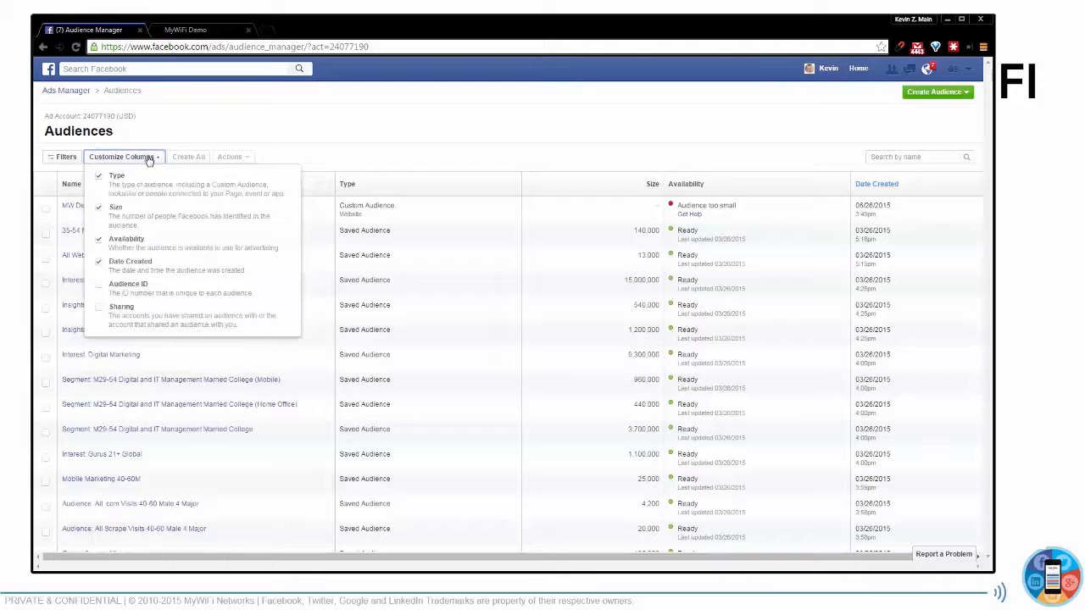
left_click(407, 151)
left_click(46, 209)
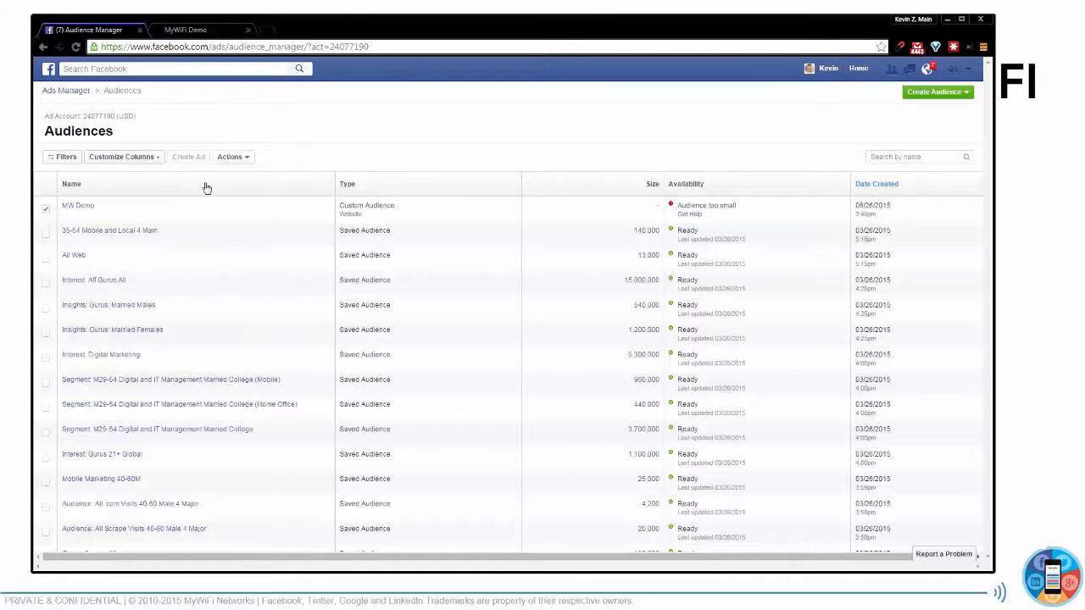
left_click(239, 158)
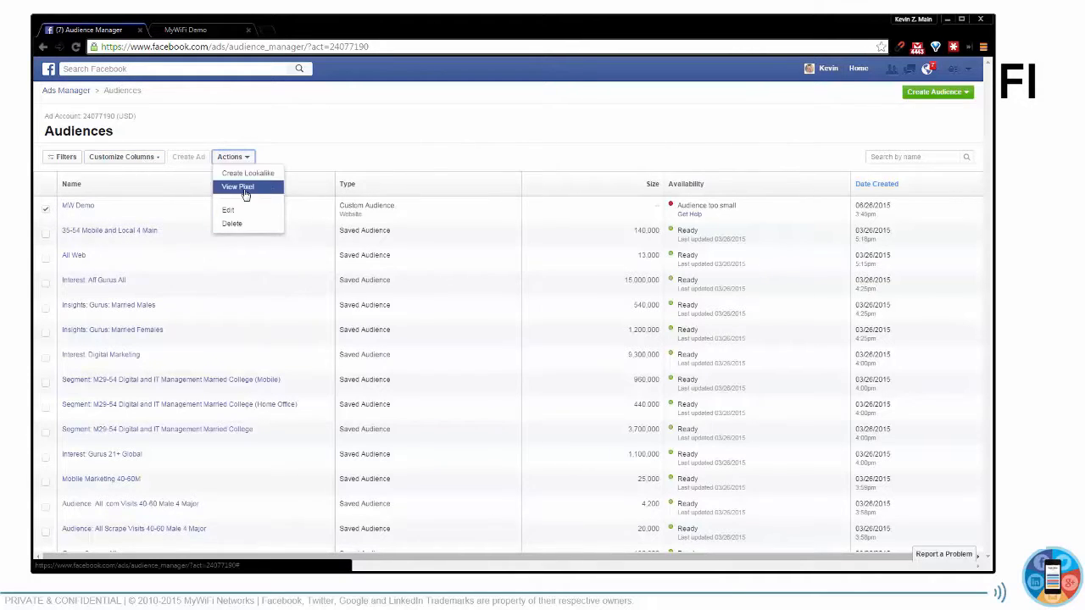
left_click(243, 185)
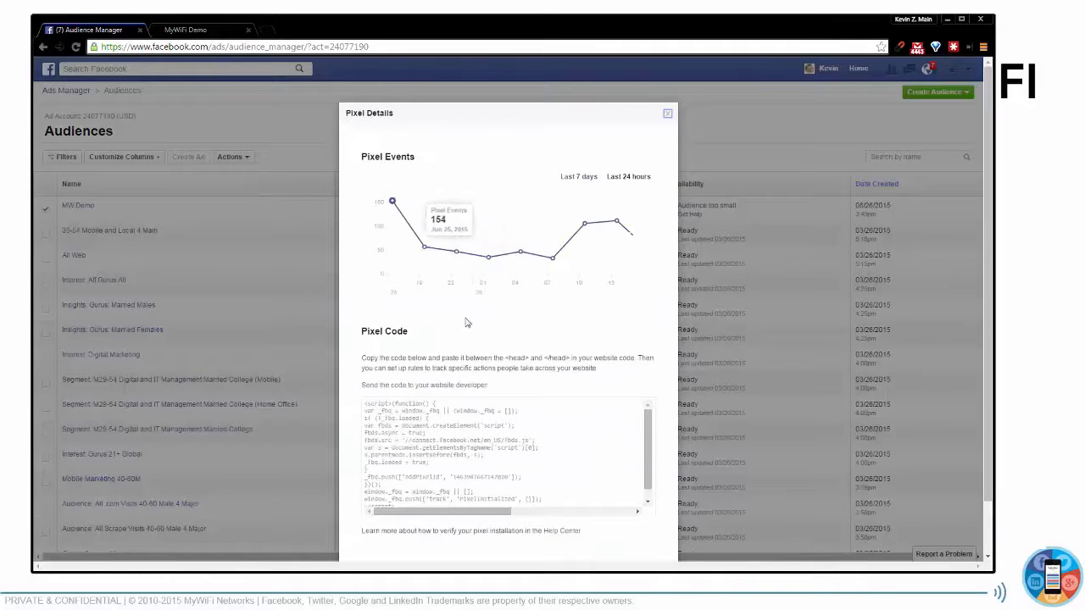
Copy the entire pixel code from the pixel details, noting the instruction to paste it inside the head tags.
scroll(617, 303, "down", 2)
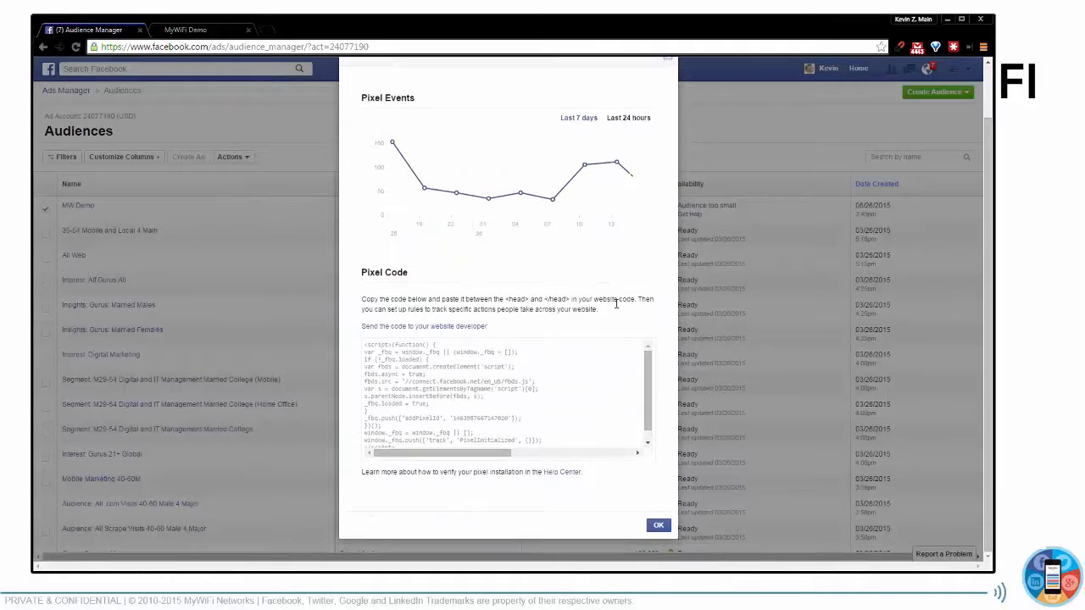
left_click(395, 353)
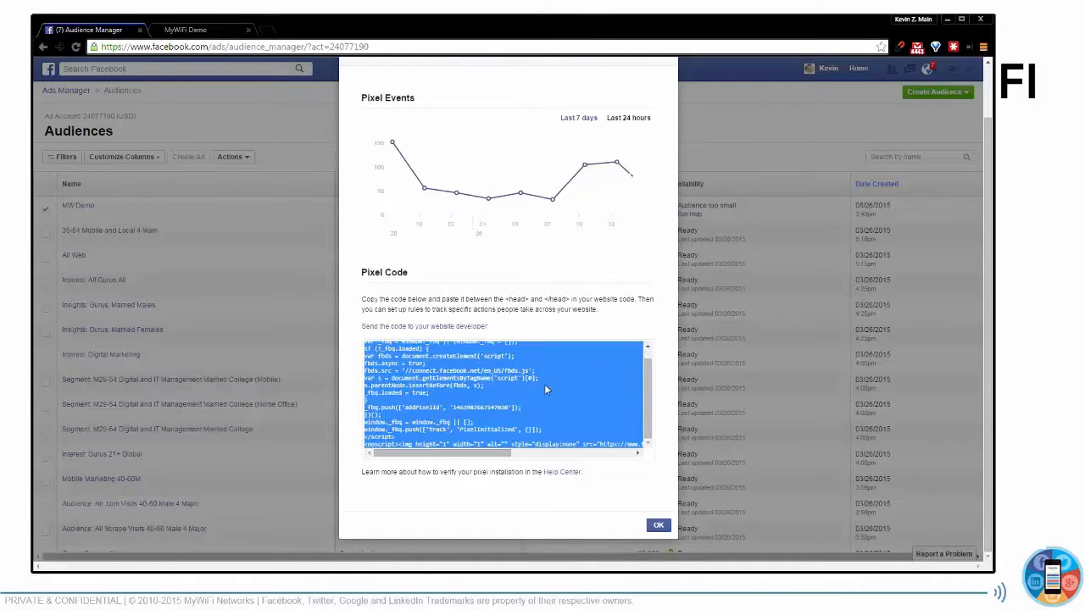
scroll(544, 390, "up", 2)
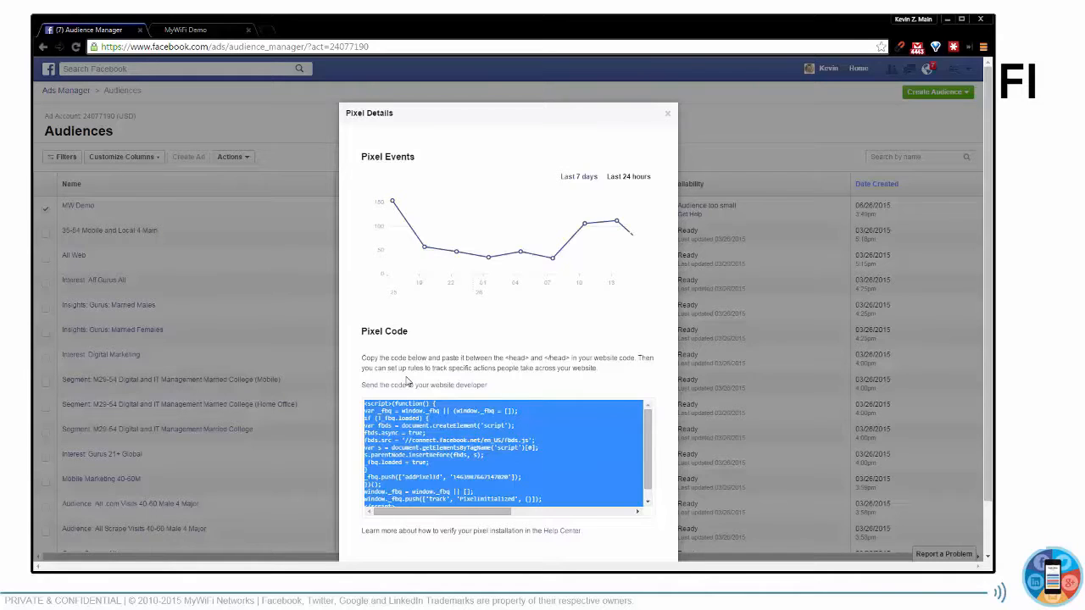
right_click(441, 424)
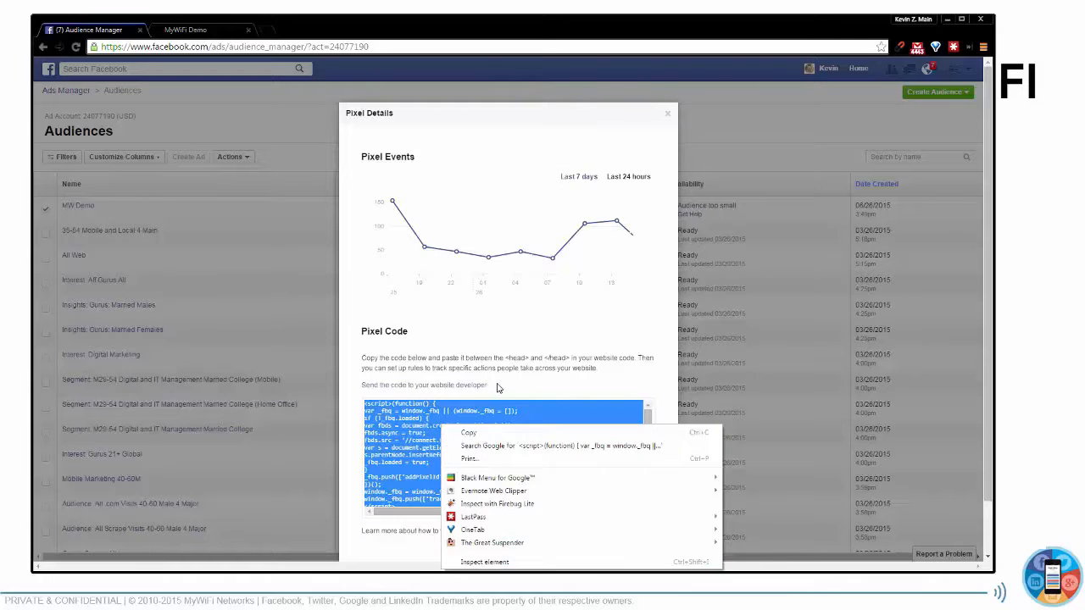
left_click(540, 364)
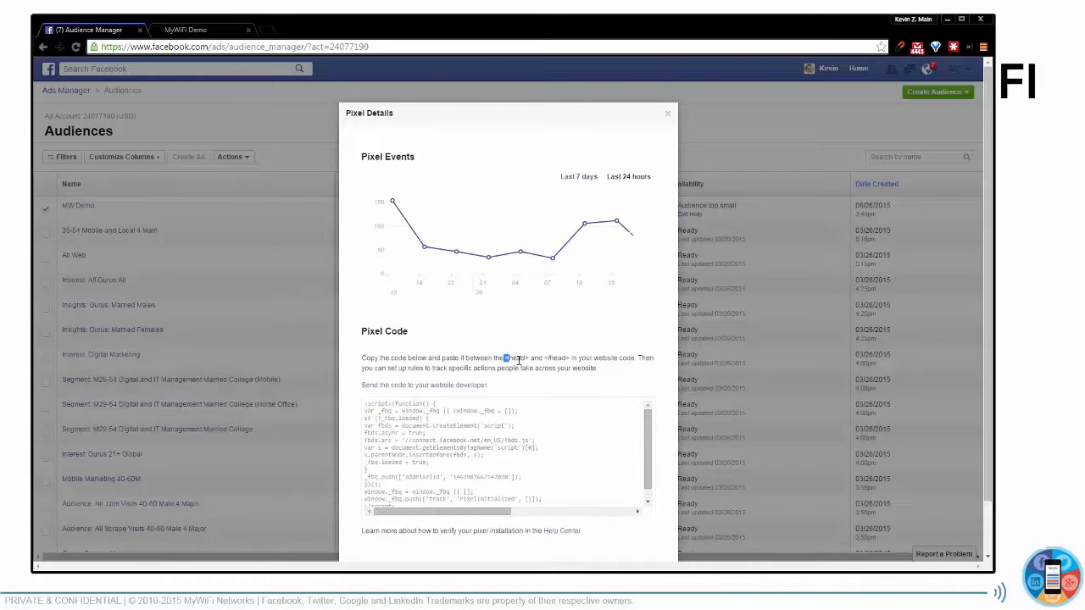
left_click_drag(518, 360, 571, 361)
left_click(545, 436)
right_click(476, 425)
left_click(514, 438)
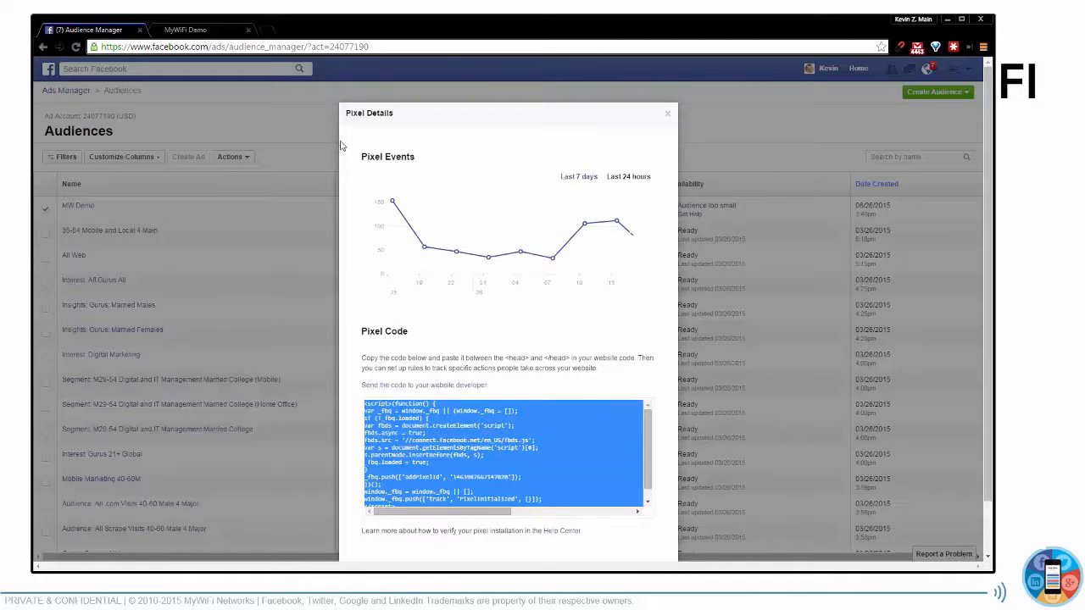
Switch to the MyWiFi platform and open the setup wizard of the James Bob Dental Demo campaign.
left_click(192, 34)
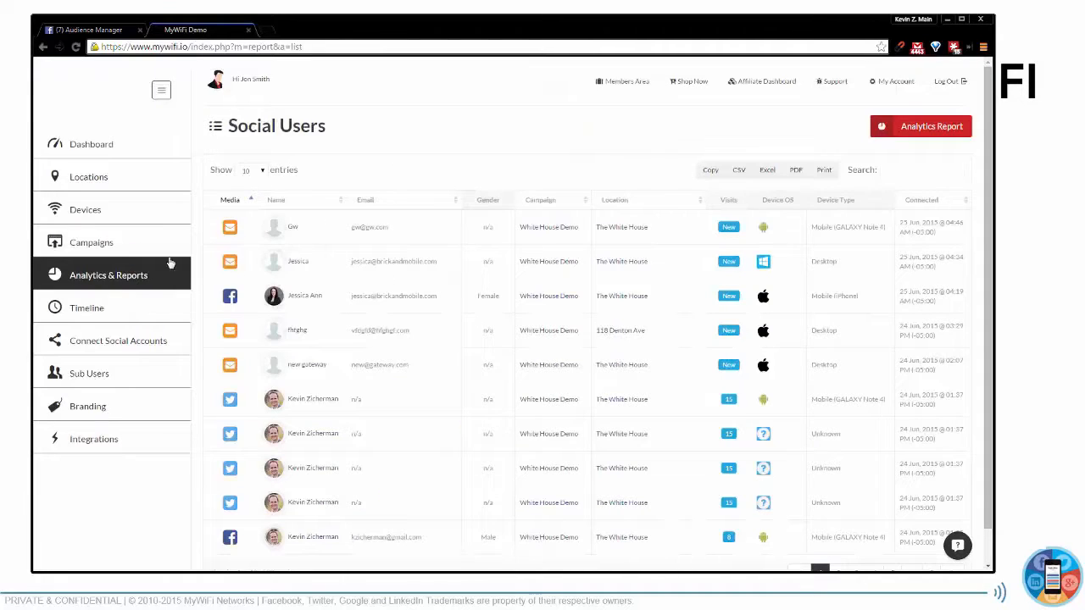
left_click(100, 246)
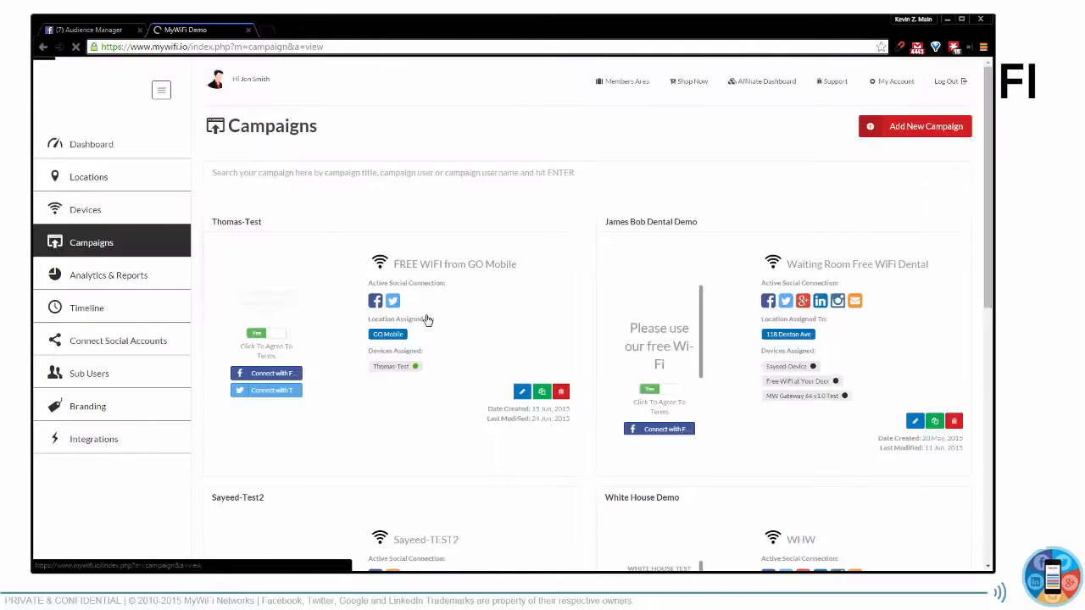
left_click(936, 422)
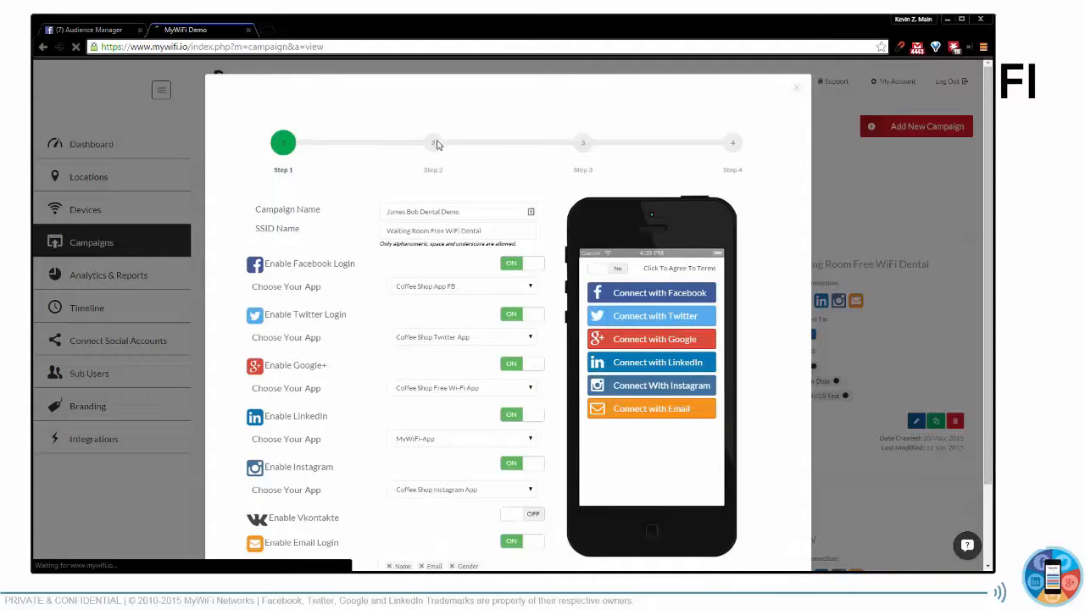
Open the Analytics & Retargeting Script settings in step 2 of the campaign wizard.
left_click(434, 143)
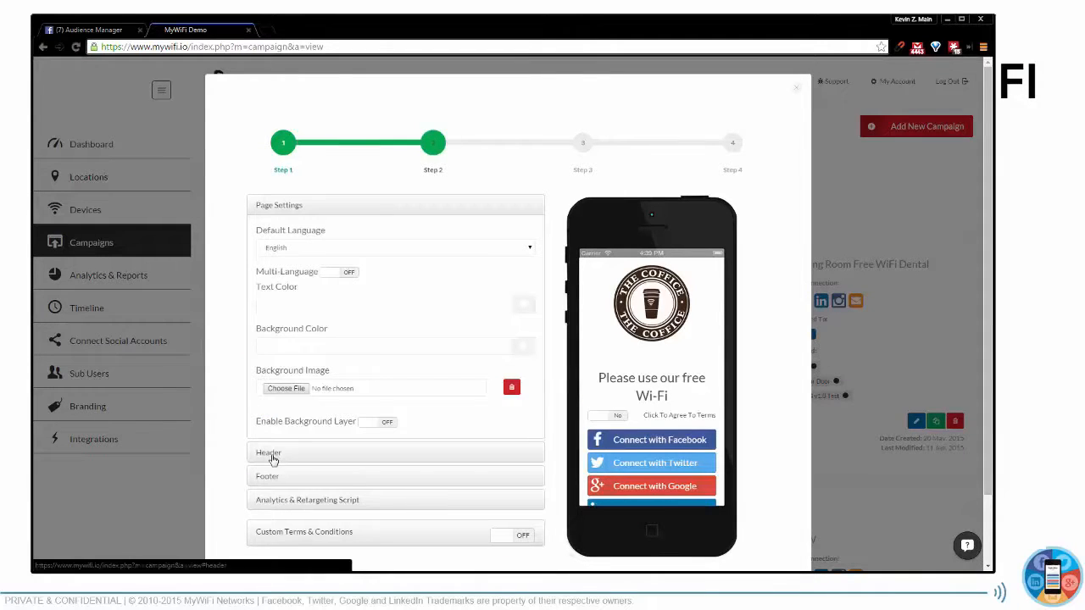
left_click(271, 455)
scroll(267, 441, "down", 1)
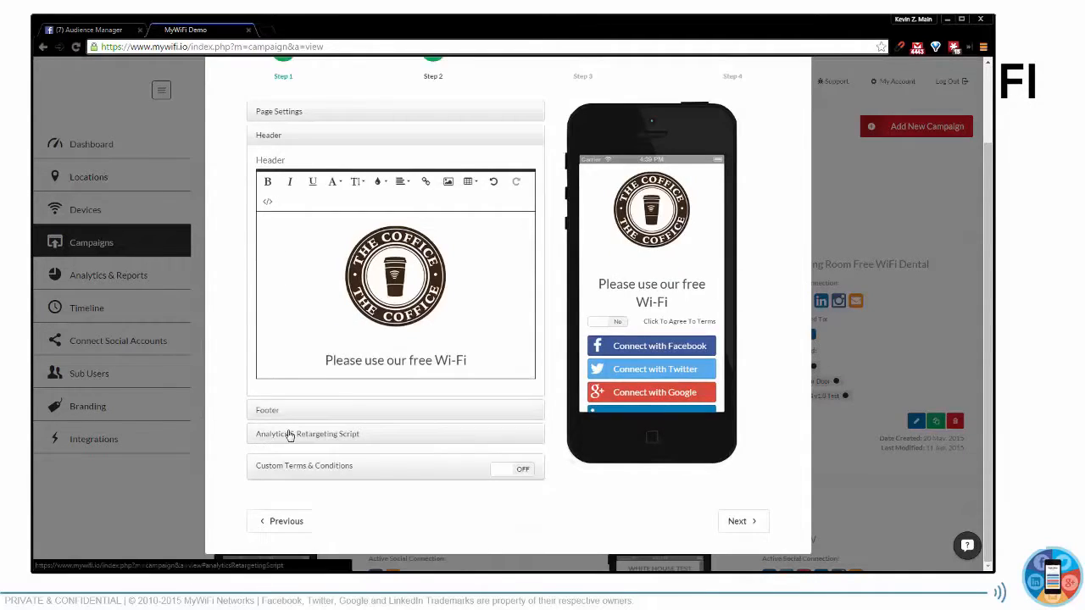
left_click(289, 436)
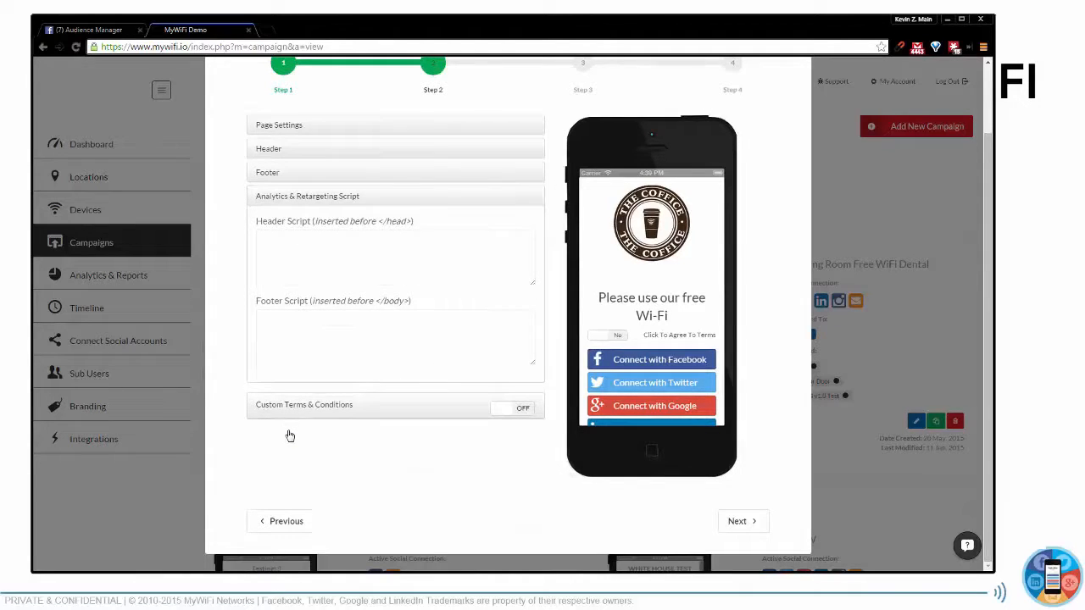
Paste the copied audience pixel code into the Header Script field and check it from its first line.
left_click(358, 245)
right_click(358, 244)
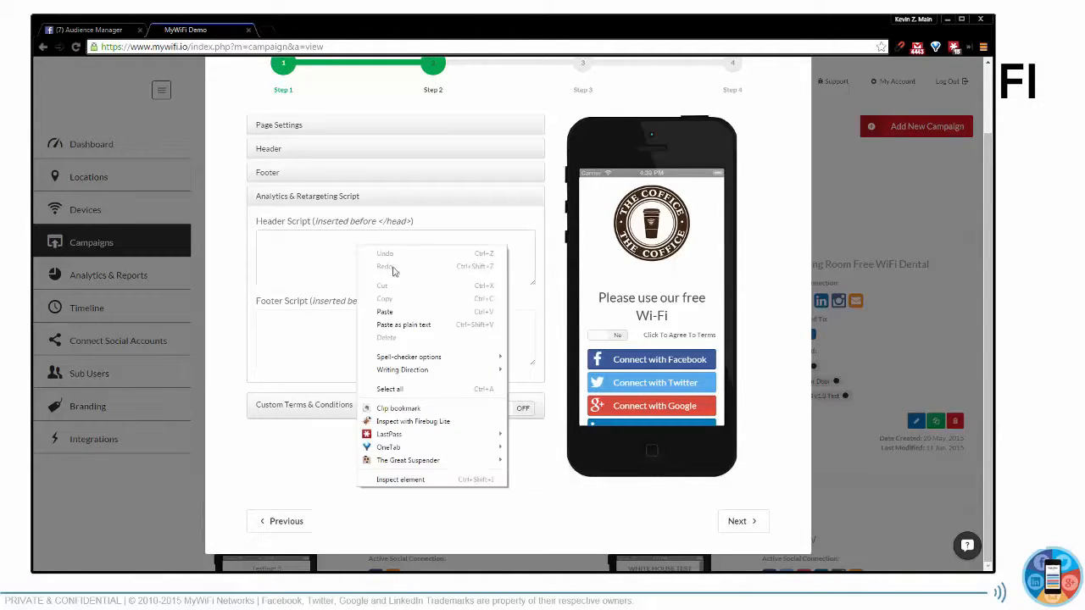
left_click(419, 310)
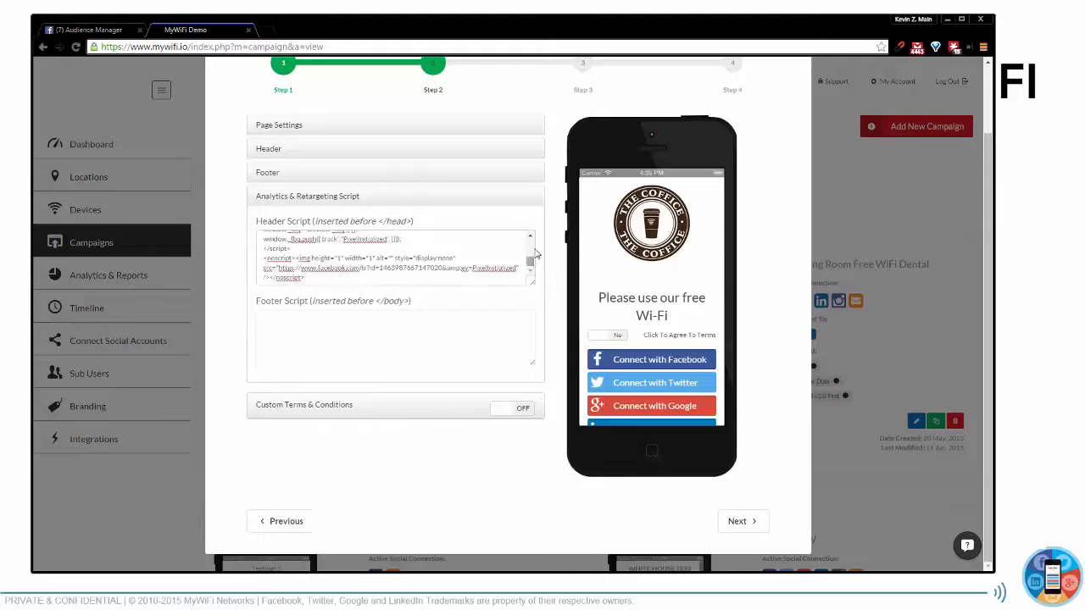
left_click_drag(530, 261, 532, 242)
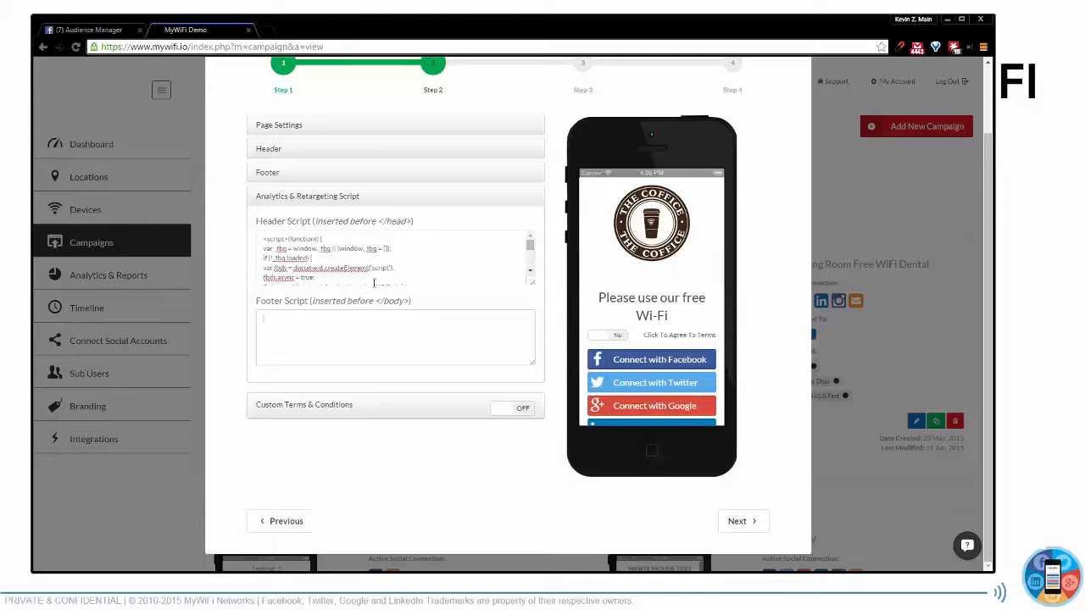
scroll(350, 361, "up", 1)
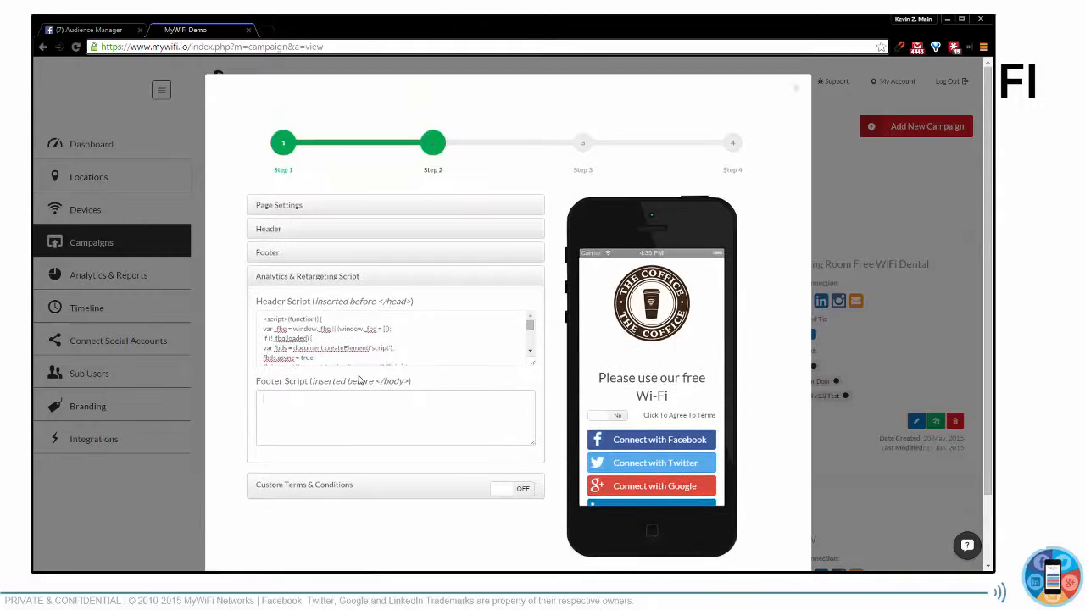
Advance the campaign wizard to step 3 and switch back to the Facebook Audience Manager.
left_click(583, 144)
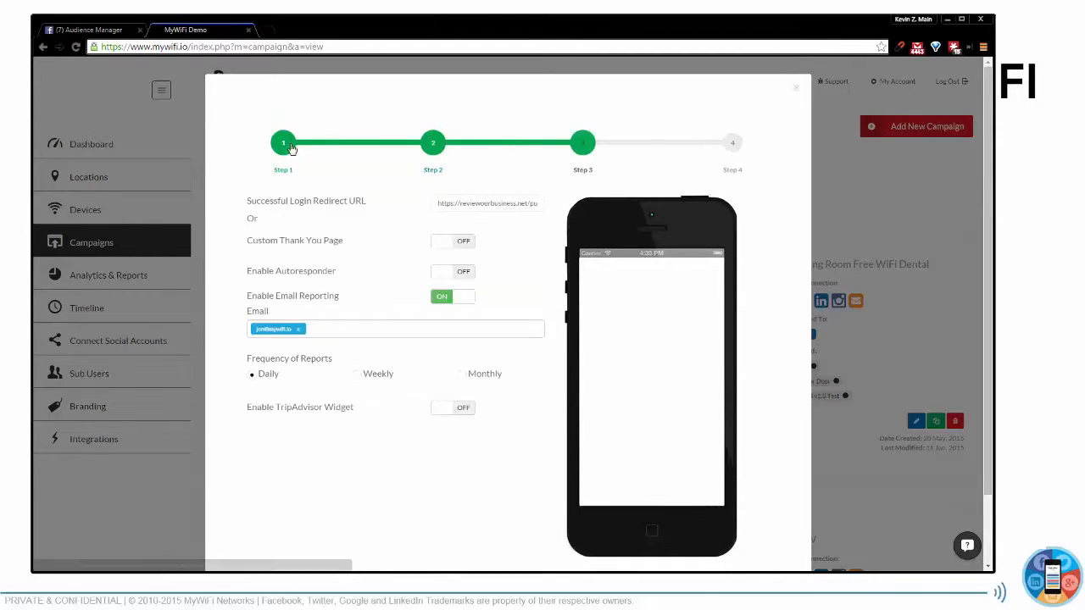
left_click(74, 31)
left_click(776, 115)
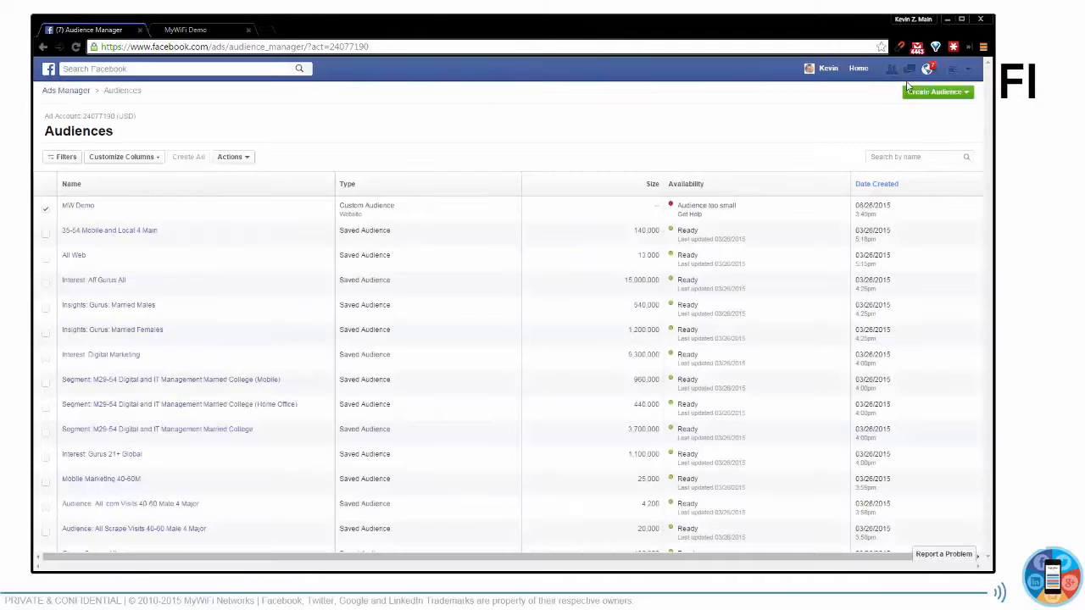
left_click(924, 92)
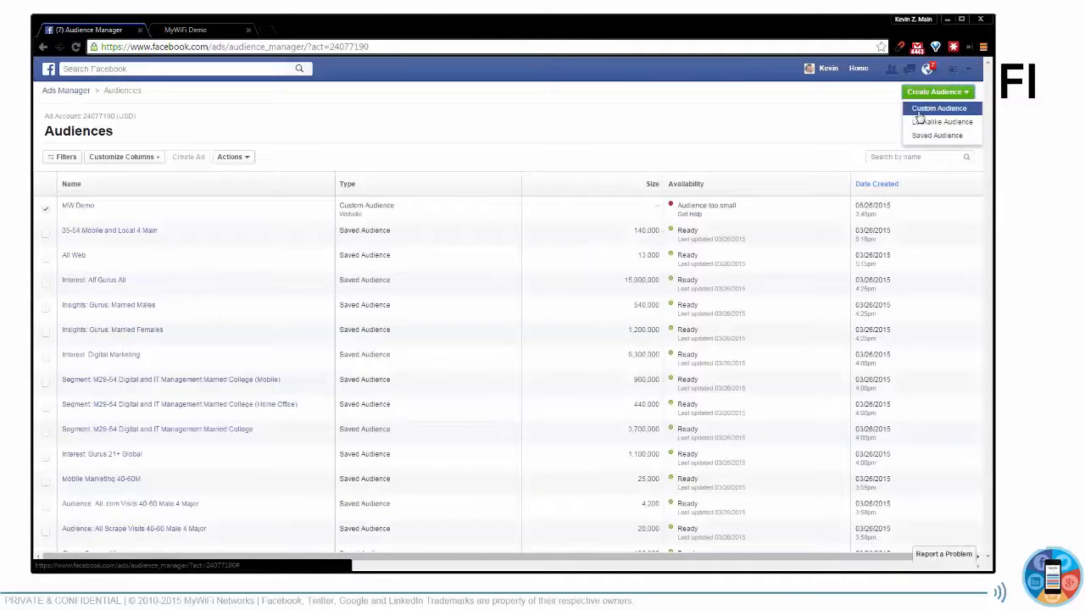
left_click(924, 110)
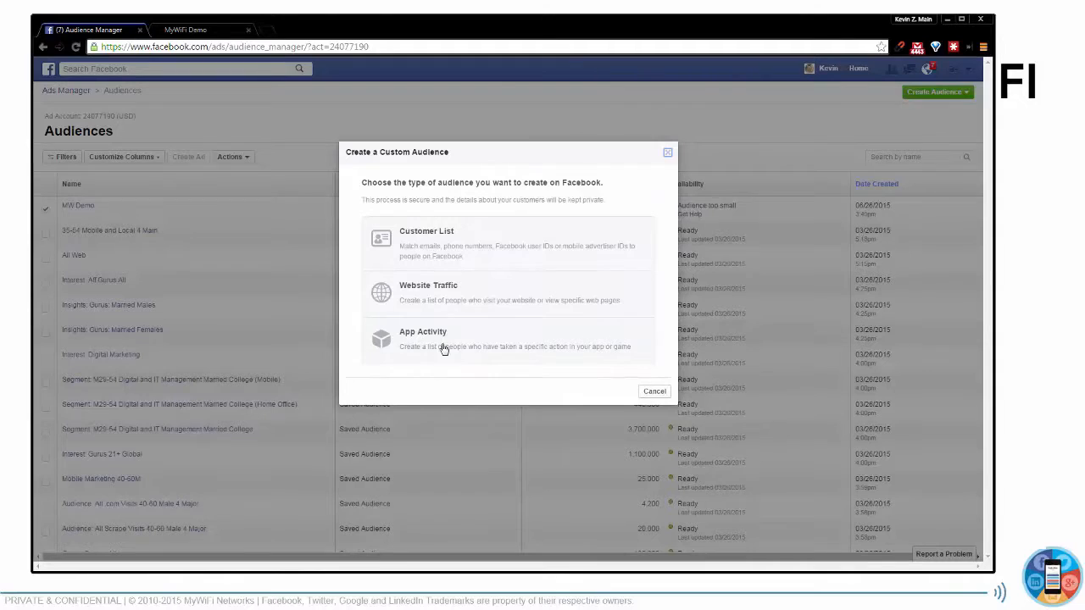
left_click(471, 344)
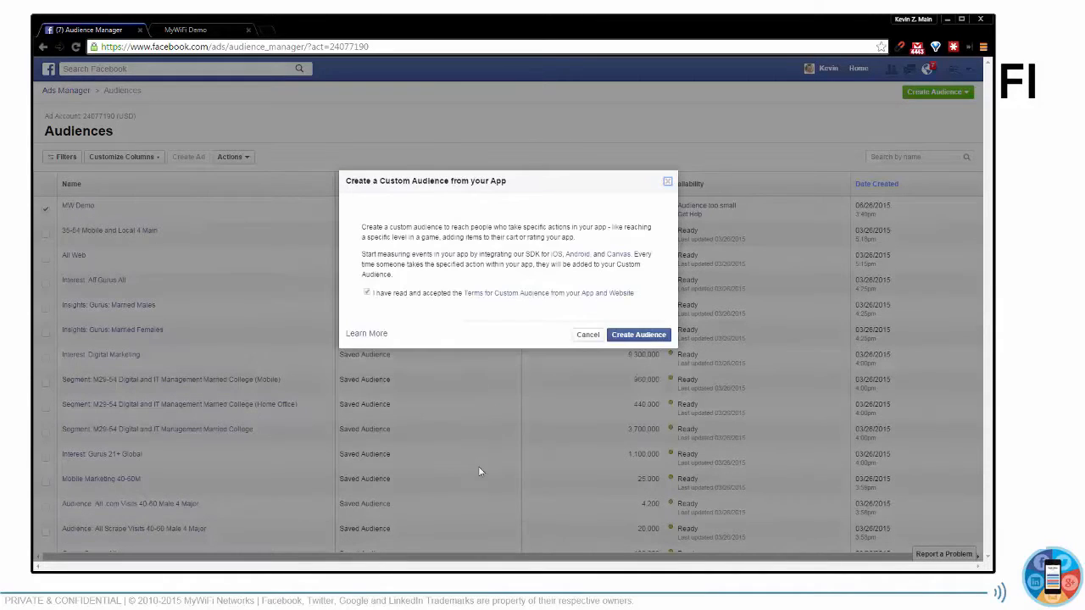
left_click(634, 337)
left_click(471, 231)
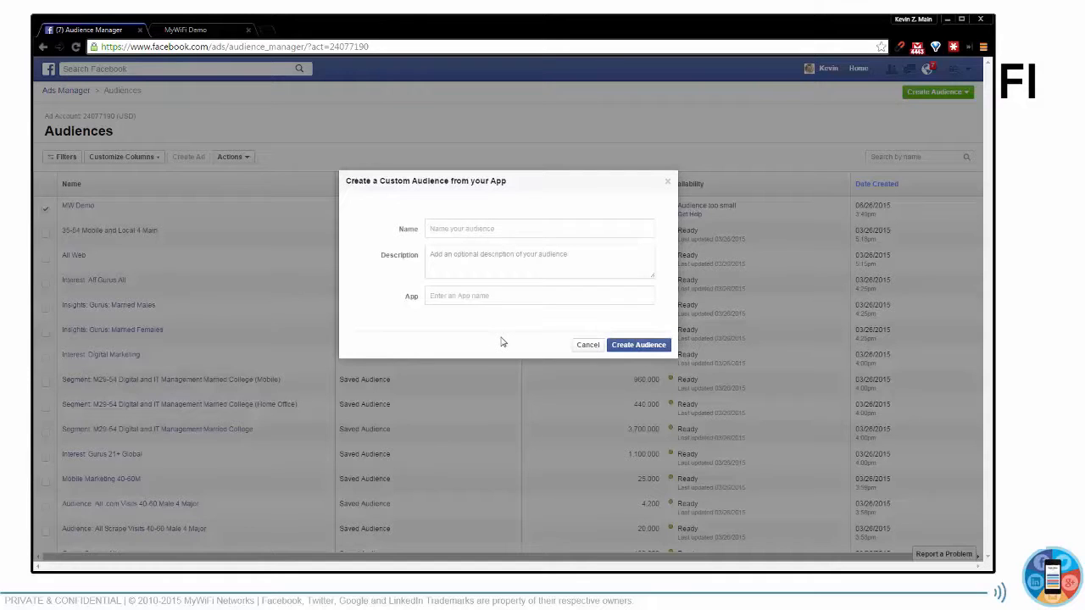
type("W")
key("ctrl+a")
left_click(585, 346)
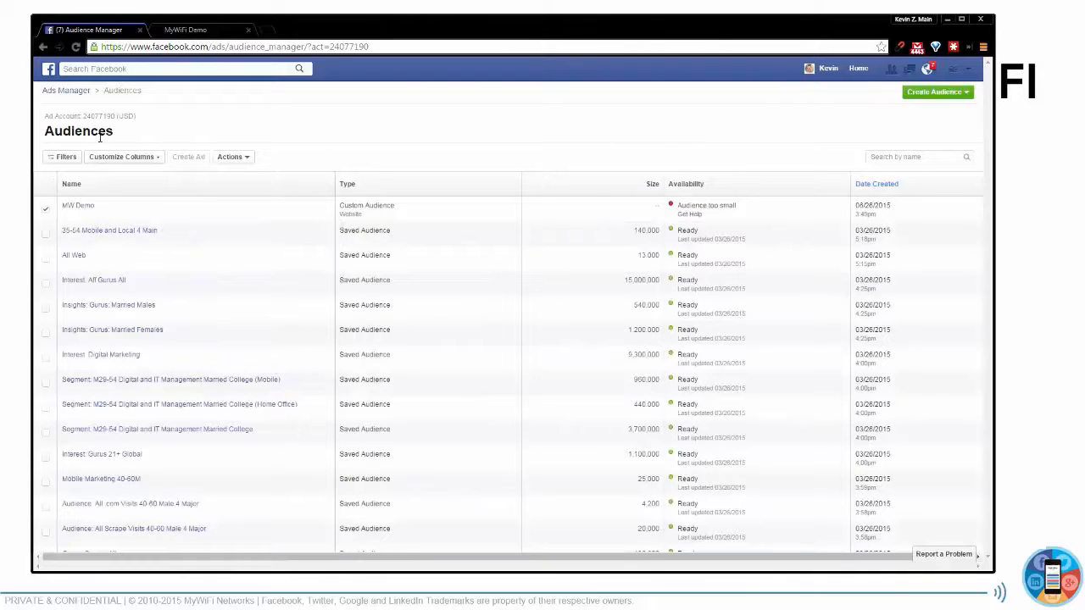
Start a new pixel in the Ads Manager's Conversion Tracking section and set its measured action to Leads.
left_click(76, 91)
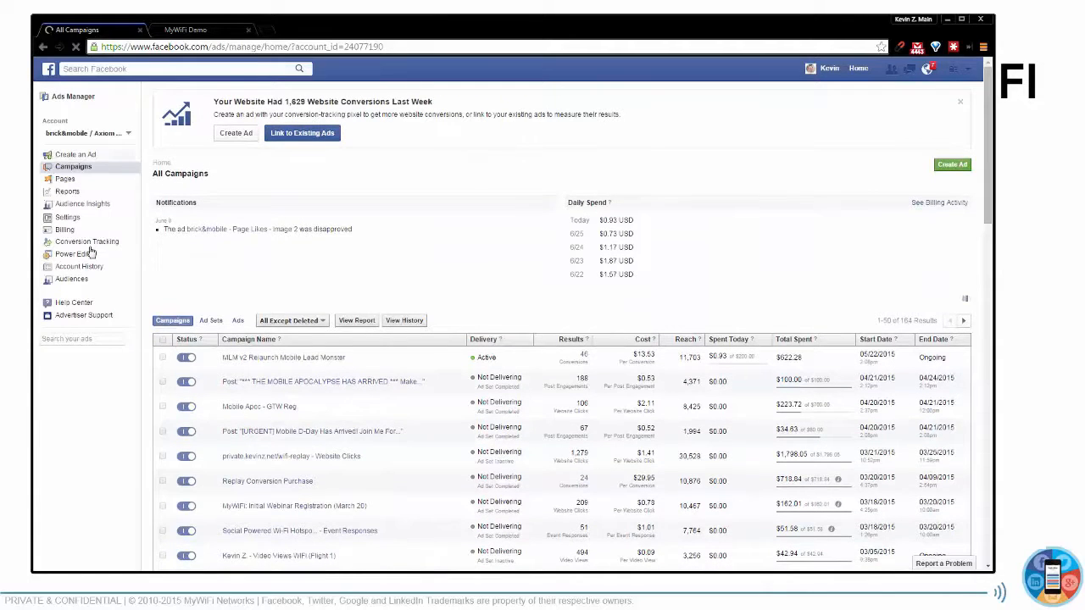
left_click(89, 243)
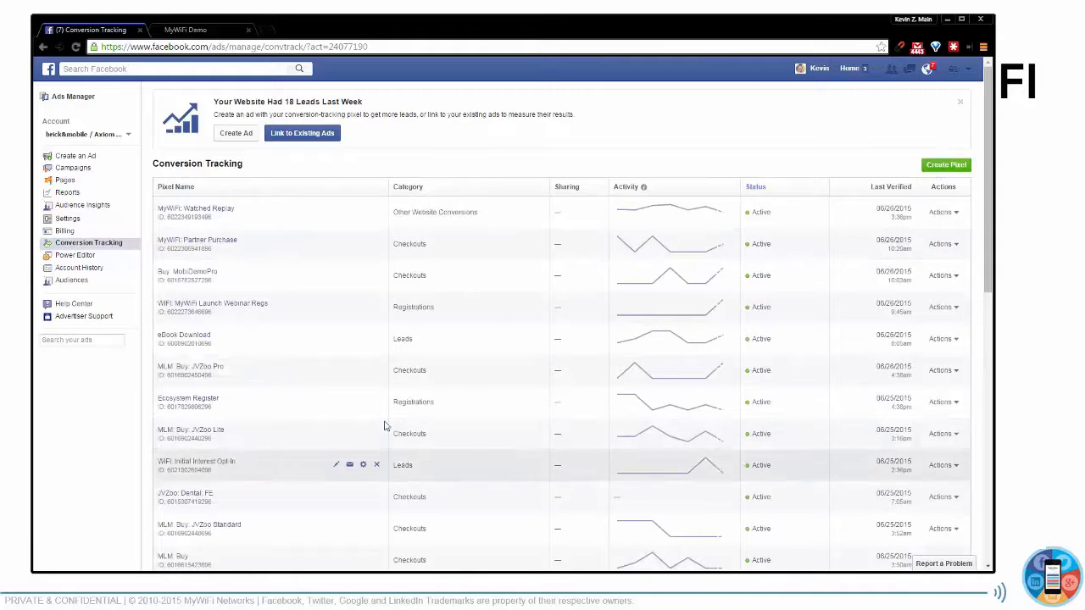
left_click(959, 169)
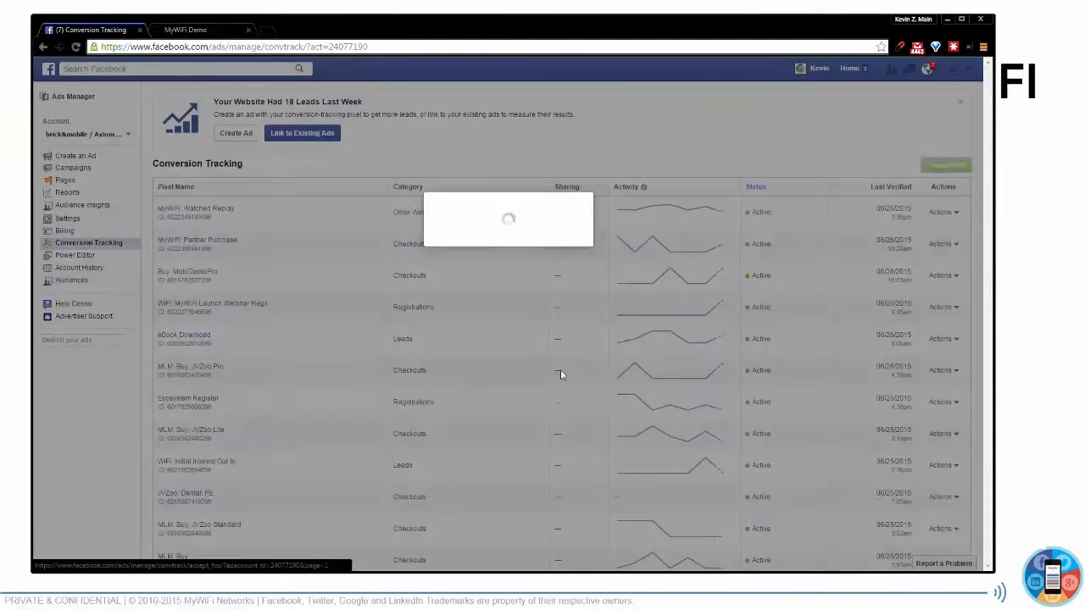
left_click(430, 225)
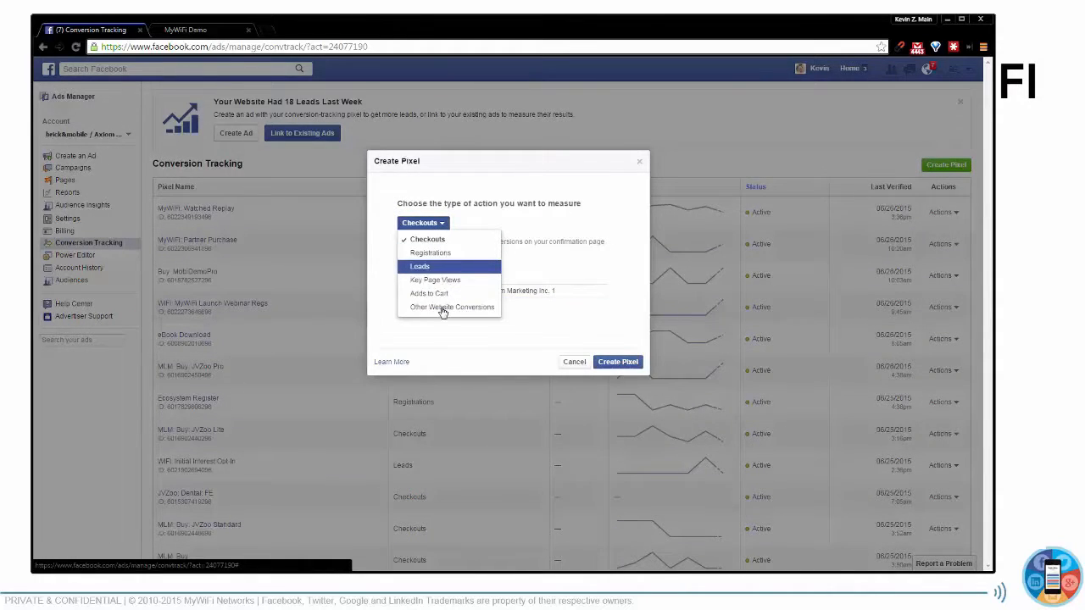
left_click(441, 307)
left_click(449, 225)
left_click(430, 267)
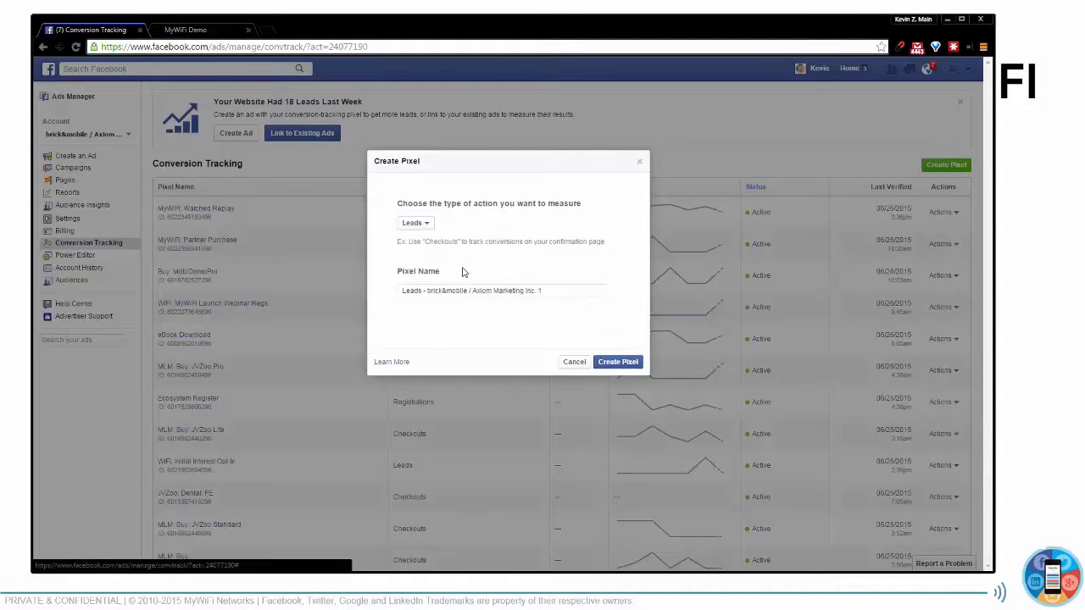
Name the conversion pixel Leads - MW Demo and create it.
left_click_drag(557, 290, 428, 296)
type("MW Demo")
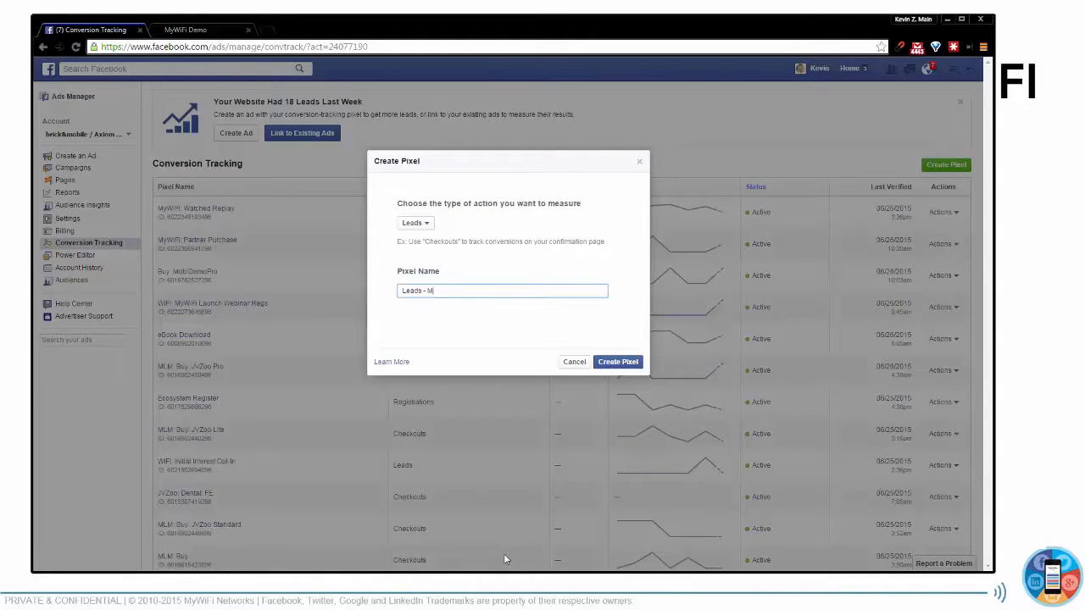
left_click(629, 361)
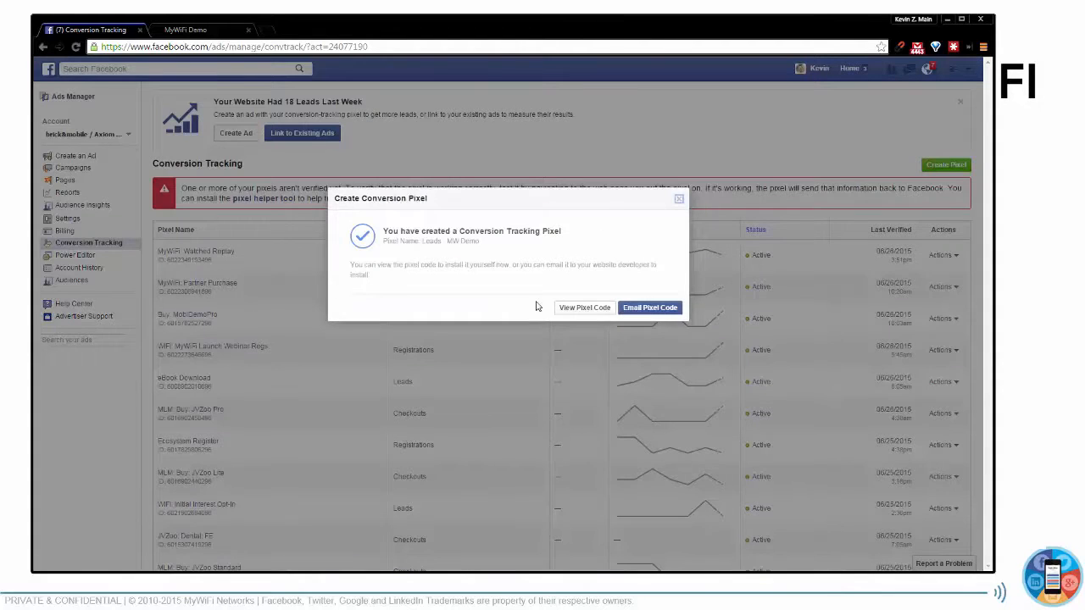
Display the new conversion pixel's code, copy all of it and switch to the MyWiFi campaign wizard.
left_click(576, 308)
left_click(427, 344)
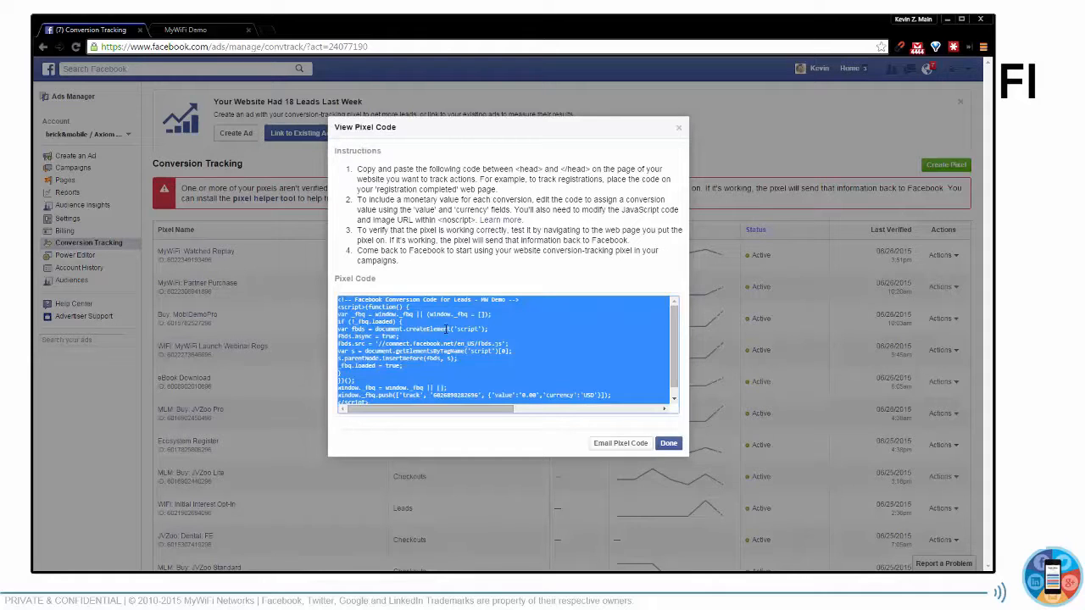
right_click(446, 329)
left_click(492, 342)
left_click(206, 28)
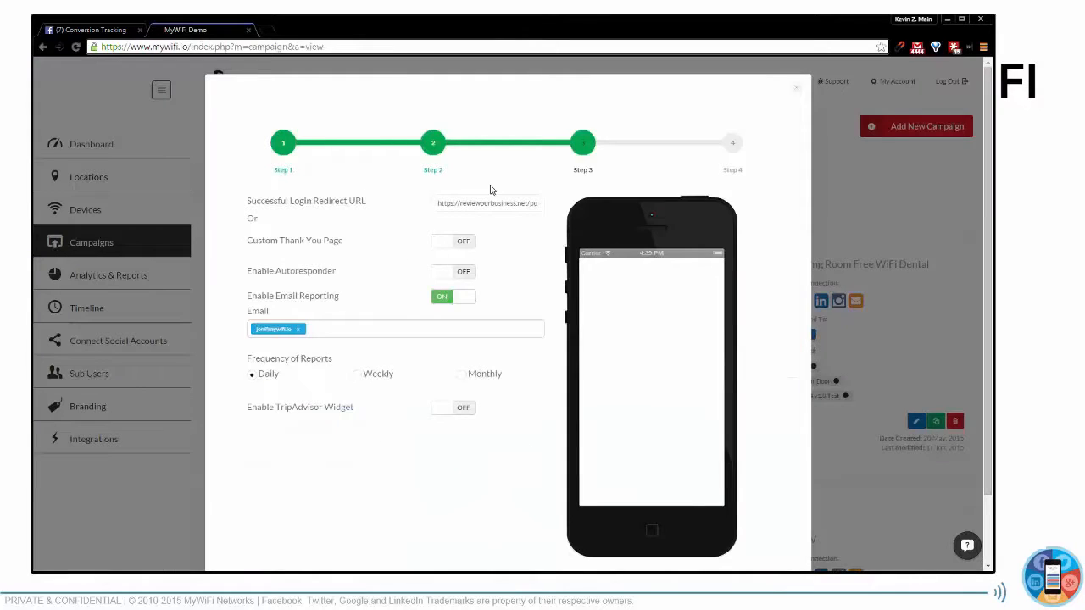
Look through steps 2, 3 and 4 of the campaign wizard for a place to enter the conversion code.
left_click(434, 144)
left_click(586, 147)
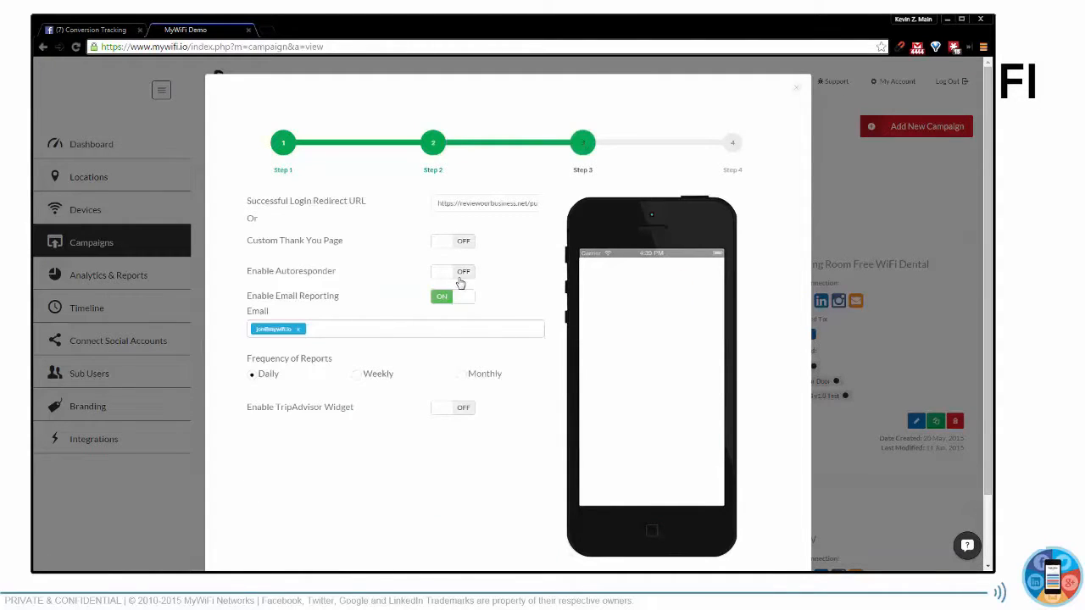
left_click(729, 146)
scroll(244, 445, "down", 2)
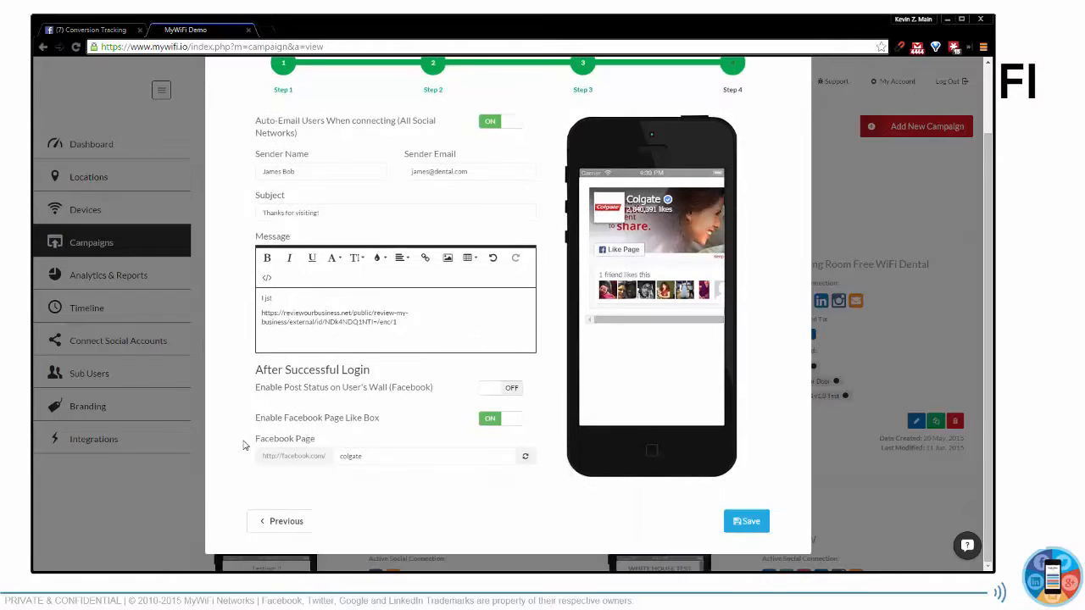
scroll(278, 455, "up", 2)
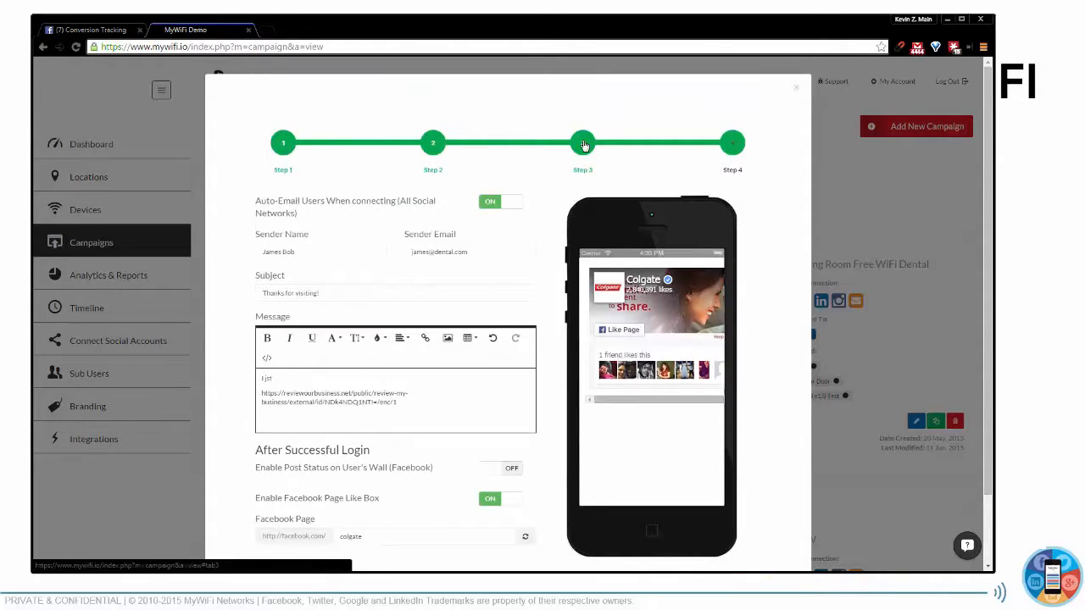
Enable the Custom Thank You Page in wizard step 3 and set its redirection time to 25 seconds.
left_click(583, 144)
left_click(447, 243)
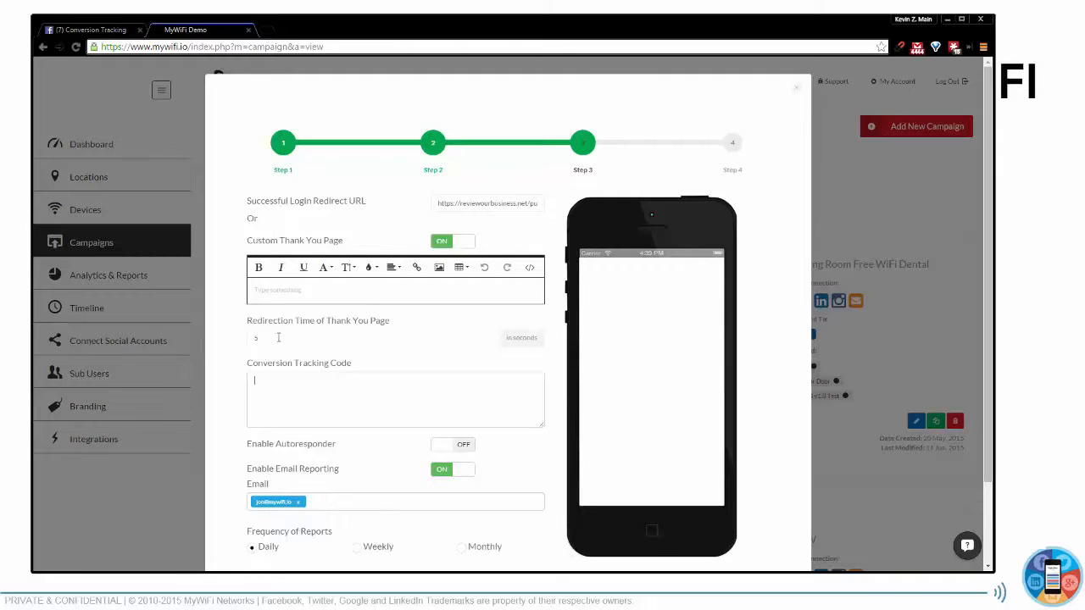
double_click(278, 337)
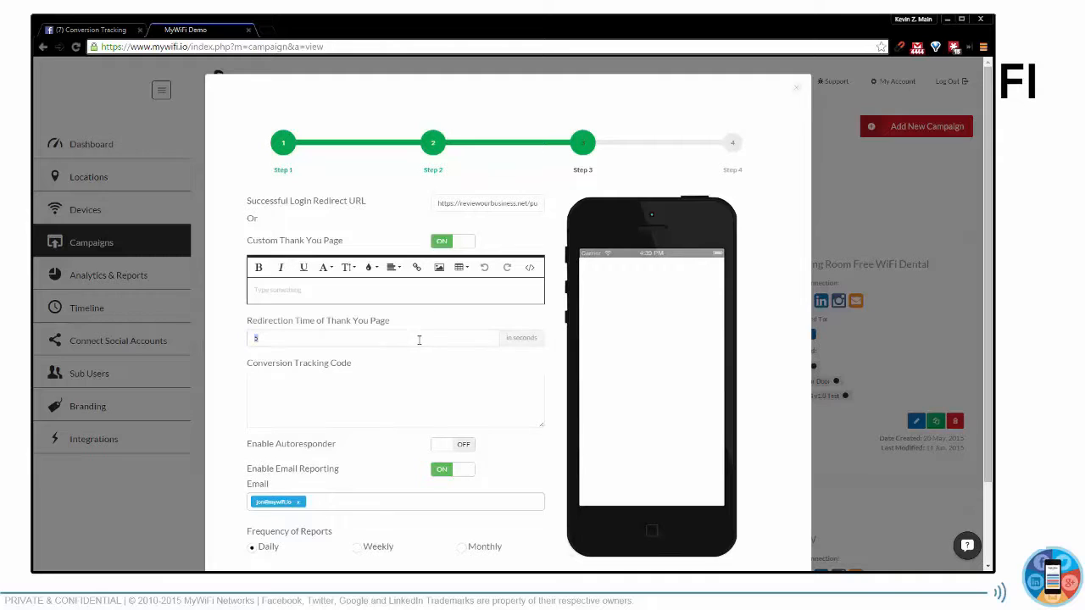
Paste the copied conversion pixel code into the Conversion Tracking Code field of the thank you page settings.
left_click(415, 386)
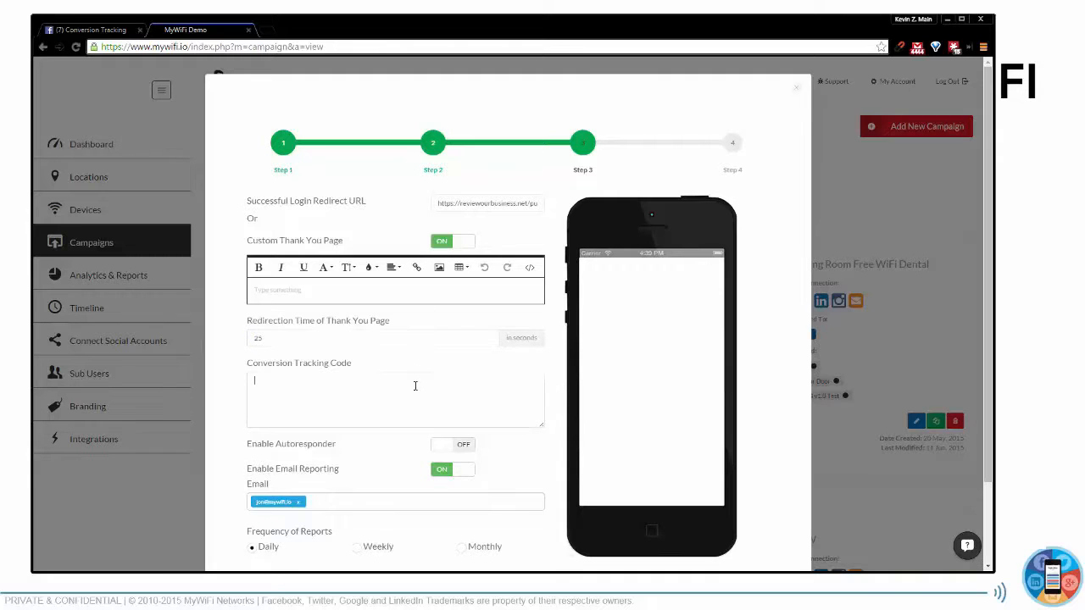
key("ctrl+v")
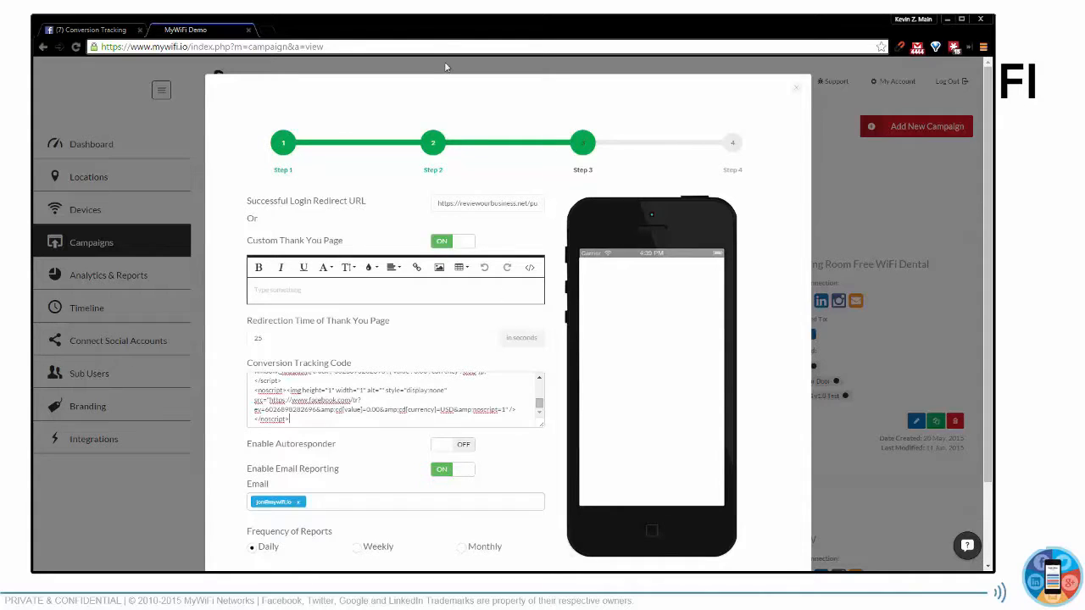
left_click_drag(342, 241, 247, 242)
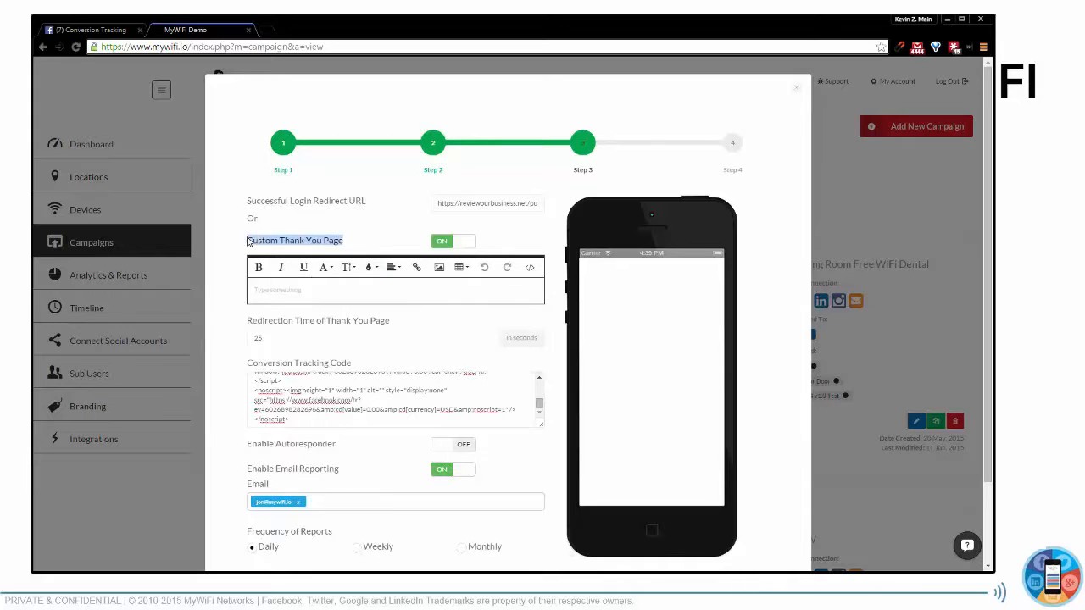
left_click(359, 399)
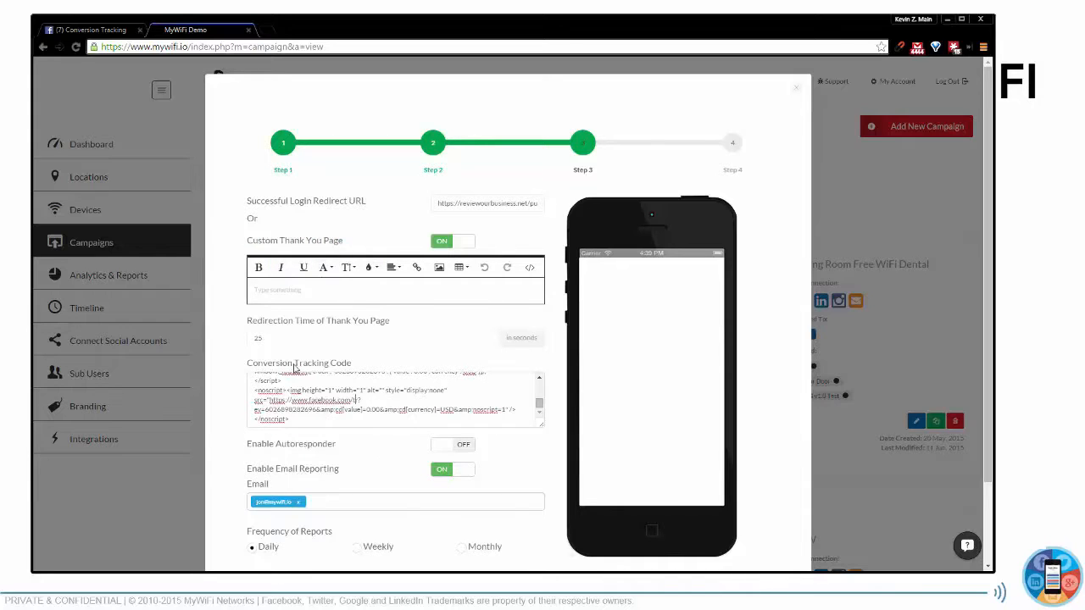
Continue to the final wizard step and save the campaign.
scroll(323, 405, "down", 2)
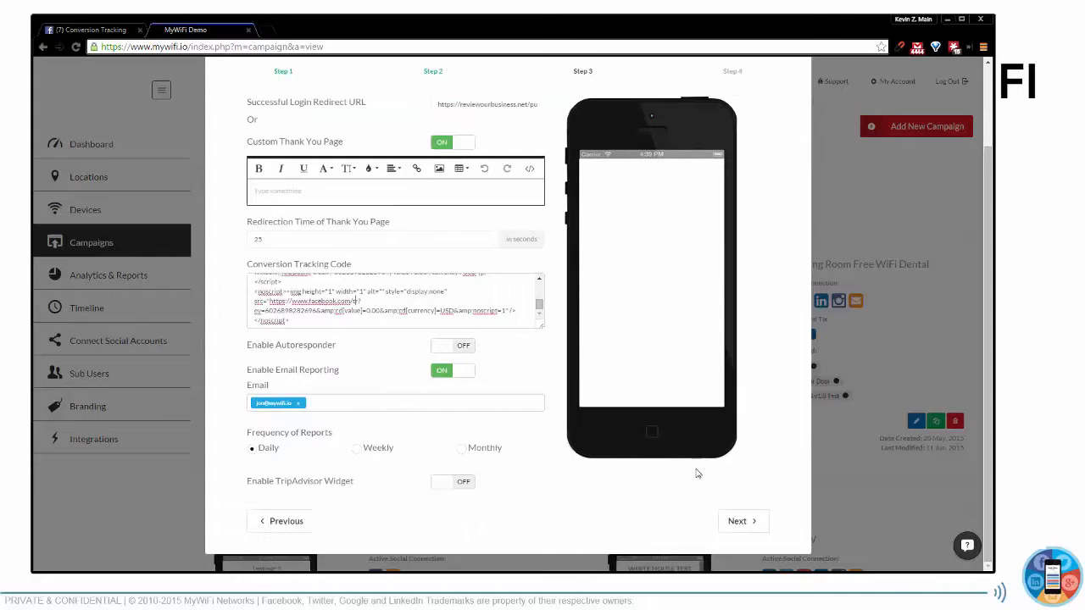
left_click(749, 524)
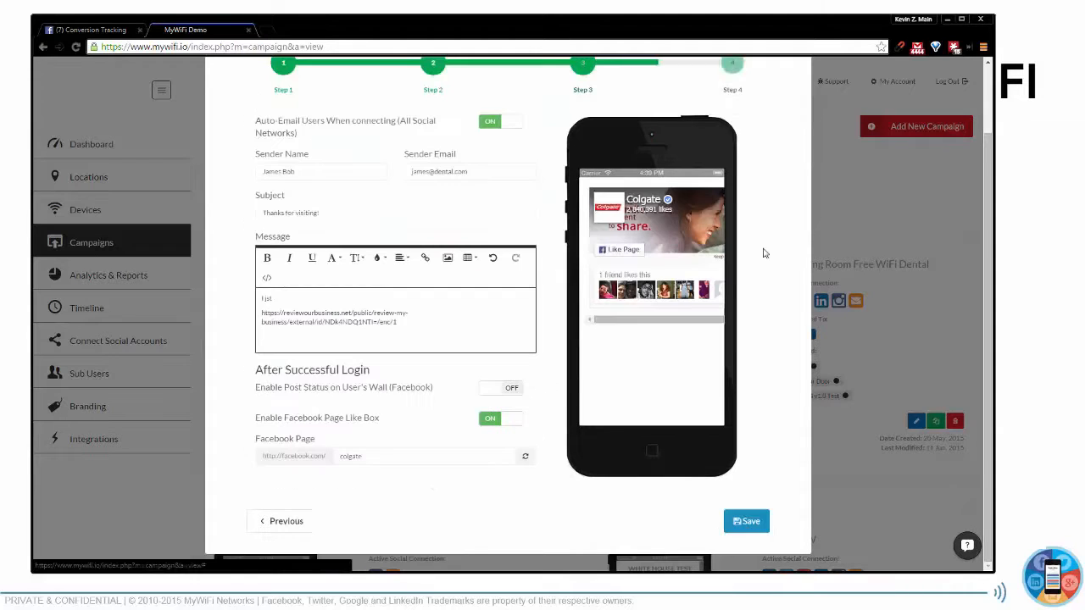
left_click(746, 524)
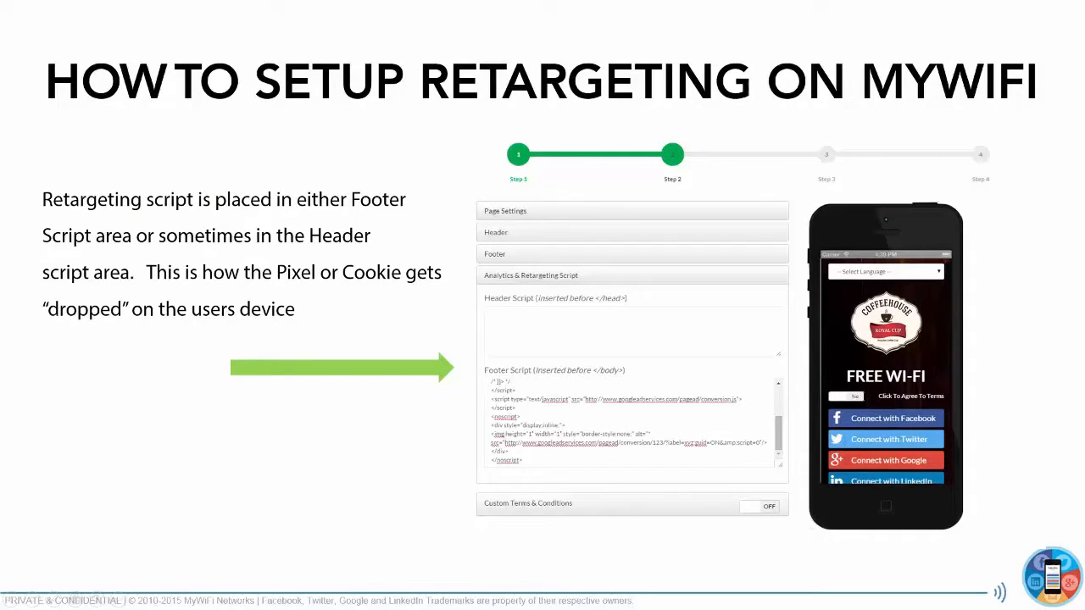
key("Right")
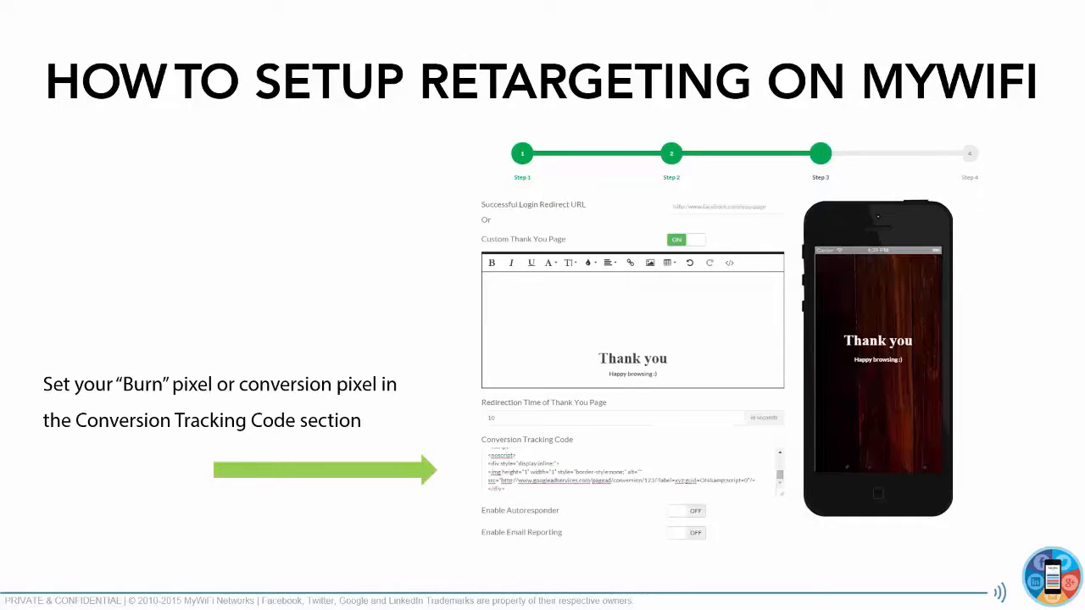